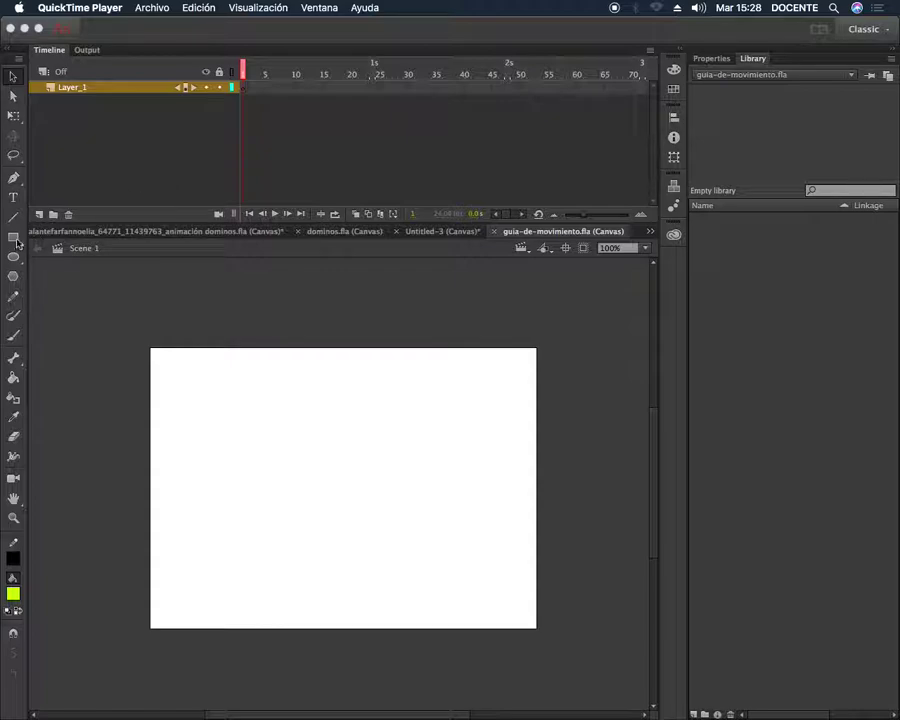
Step: Draw a small rounded square with lime-green fill and black outline near the left side of the white stage
{"action": "left_click", "coordinate": [34, 344]}
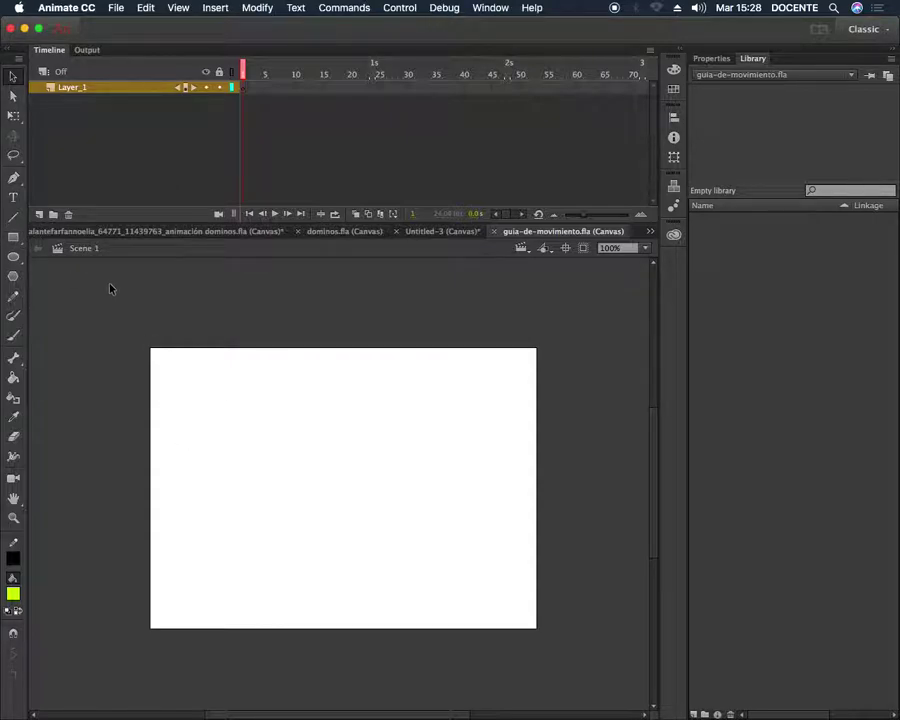
{"action": "left_click", "coordinate": [13, 237]}
{"action": "mouse_move", "coordinate": [192, 460]}
{"action": "left_mouse_down"}
{"action": "mouse_move", "coordinate": [241, 499]}
{"action": "mouse_move", "coordinate": [237, 509]}
{"action": "left_mouse_up"}
Step: Convert the whole drawn square into a Movie Clip symbol named "square" and move it closer to the stage's left edge
{"action": "left_click", "coordinate": [13, 78]}
{"action": "double_click", "coordinate": [208, 478]}
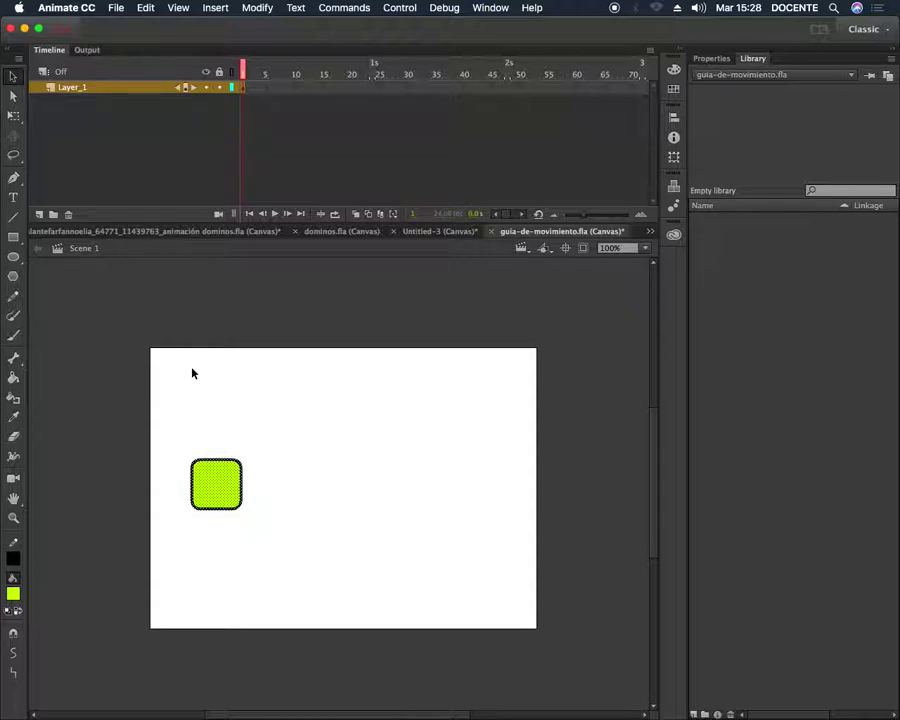
{"action": "right_click", "coordinate": [220, 476]}
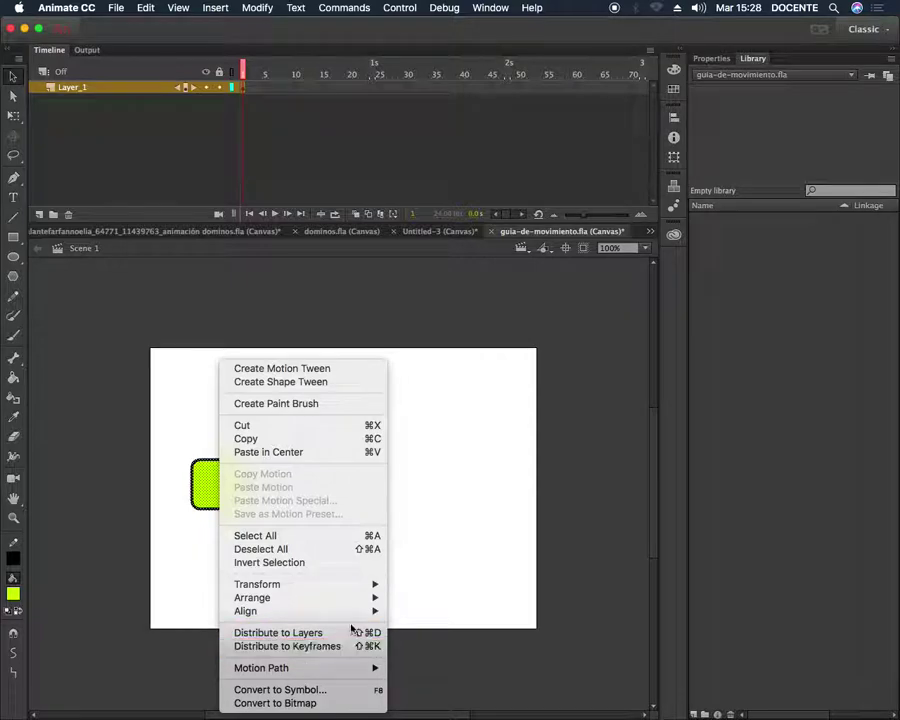
{"action": "left_click", "coordinate": [333, 689]}
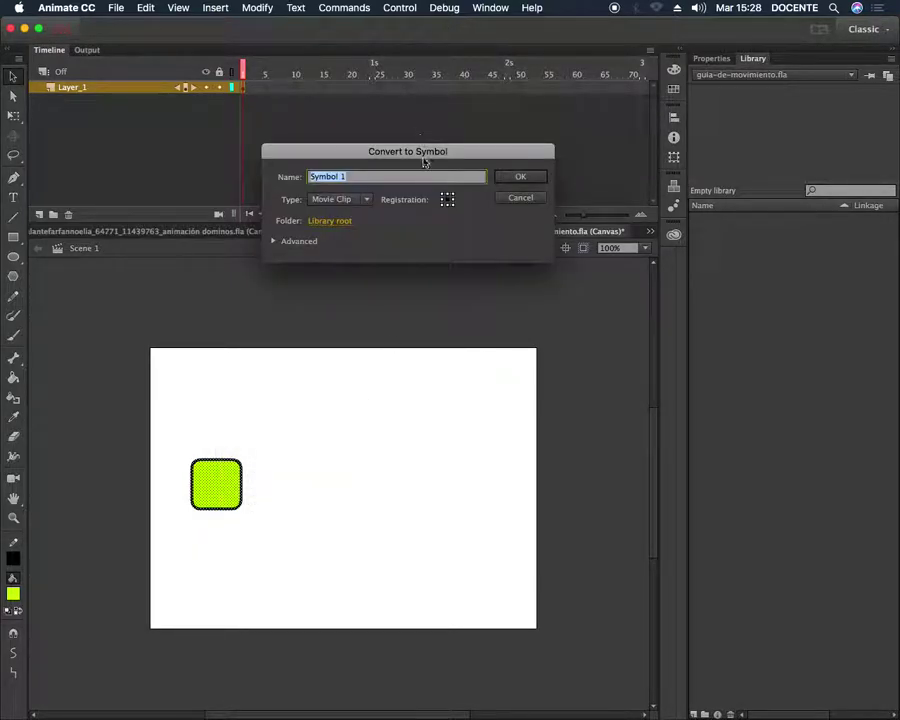
{"action": "type", "text": "cquare"}
{"action": "left_click", "coordinate": [522, 178]}
{"action": "left_click_drag", "start_coordinate": [224, 478], "coordinate": [201, 490]}
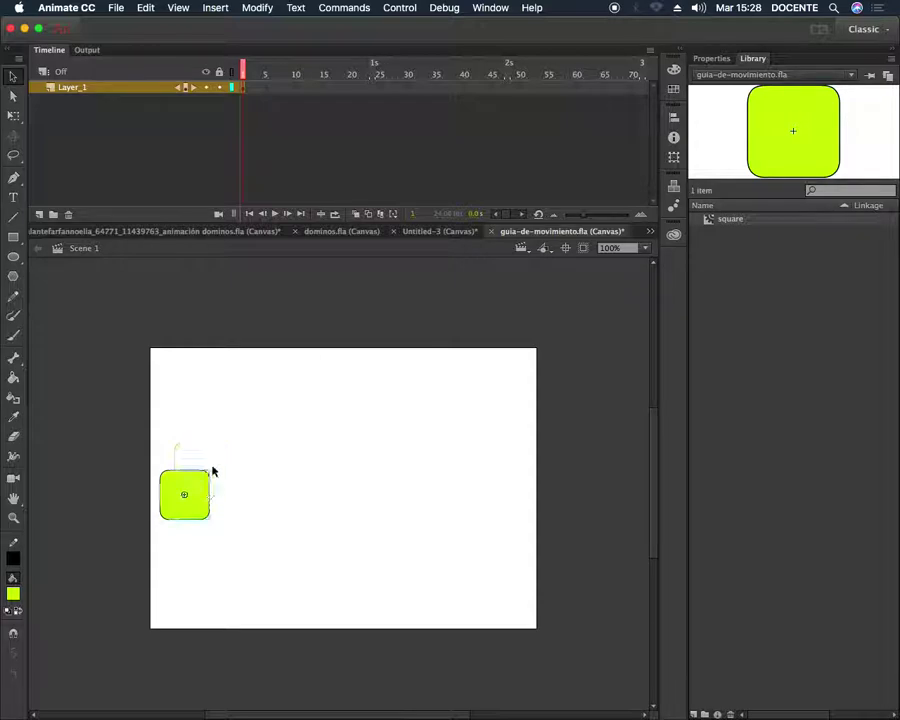
Step: Insert a keyframe at frame 30 and move the square straight across to the stage's right side there
{"action": "right_click", "coordinate": [406, 89]}
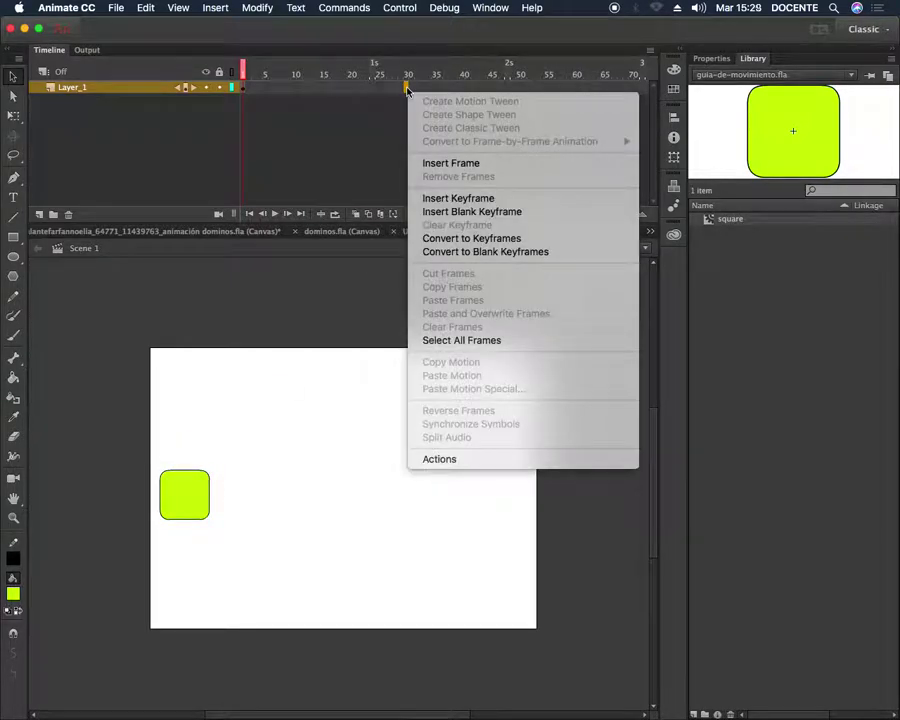
{"action": "left_click", "coordinate": [466, 199]}
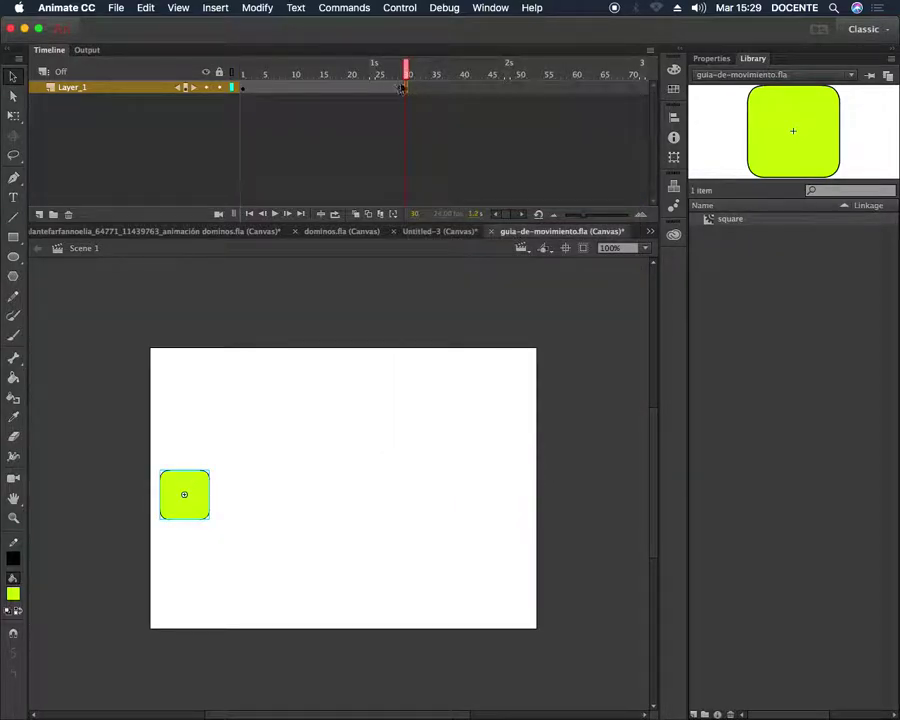
{"action": "left_click_drag", "start_coordinate": [200, 512], "coordinate": [506, 512]}
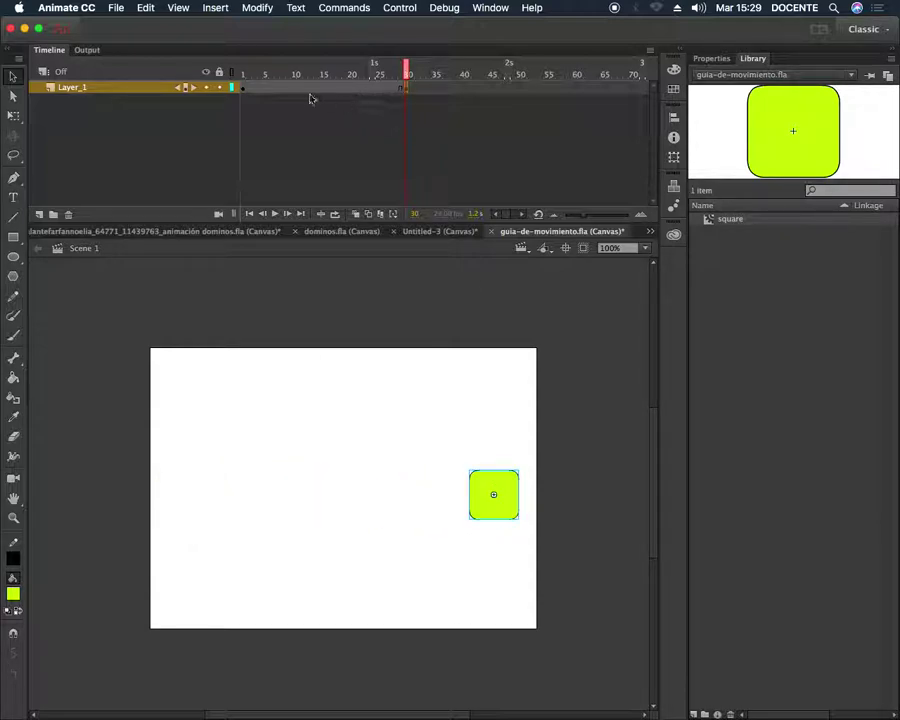
{"action": "left_click", "coordinate": [242, 92]}
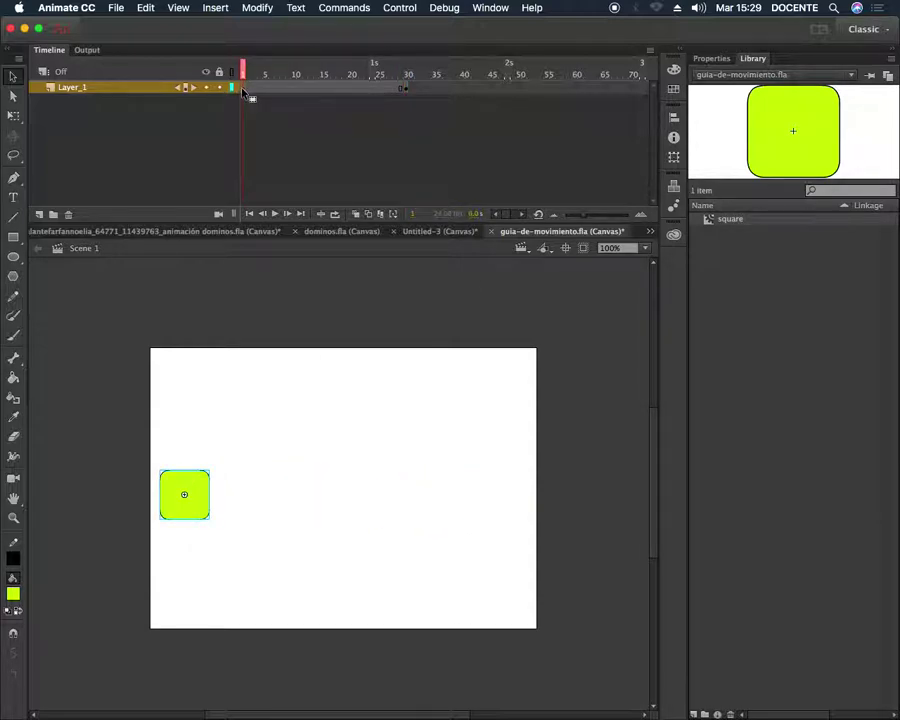
{"action": "left_click", "coordinate": [406, 91]}
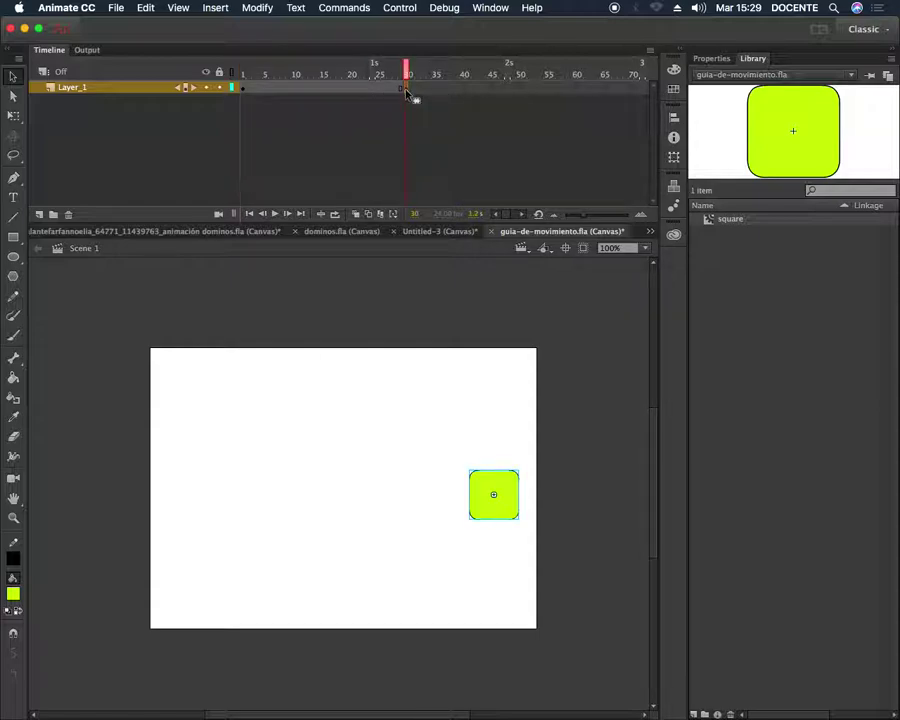
Step: Create a classic tween between the keyframes at frames 1 and 30 and play the animation
{"action": "right_click", "coordinate": [317, 91]}
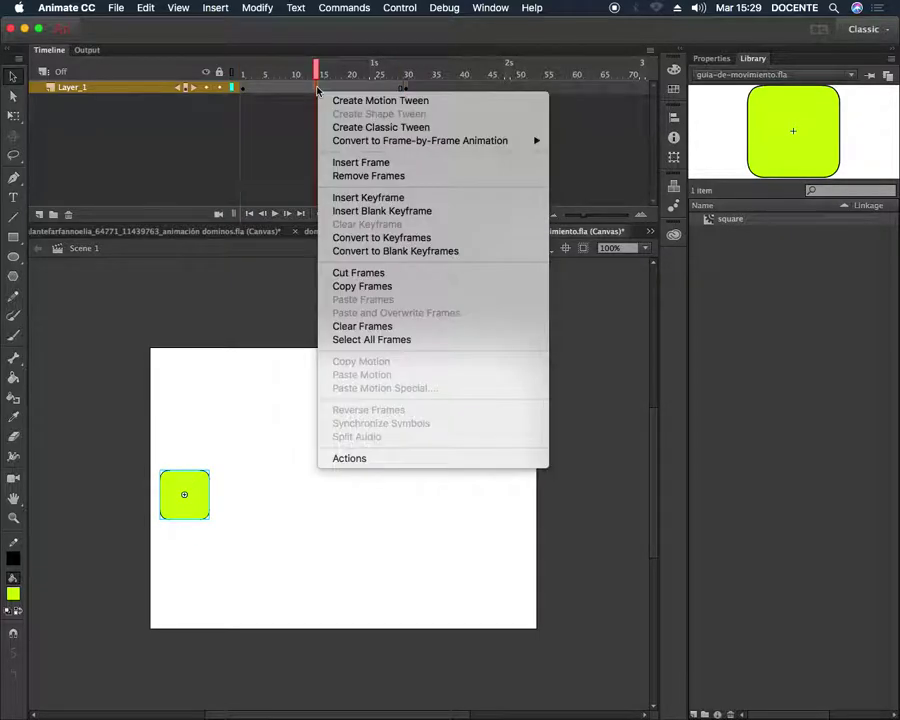
{"action": "left_click", "coordinate": [372, 128]}
{"action": "left_click_drag", "start_coordinate": [316, 72], "coordinate": [238, 76]}
{"action": "key", "text": "Return"}
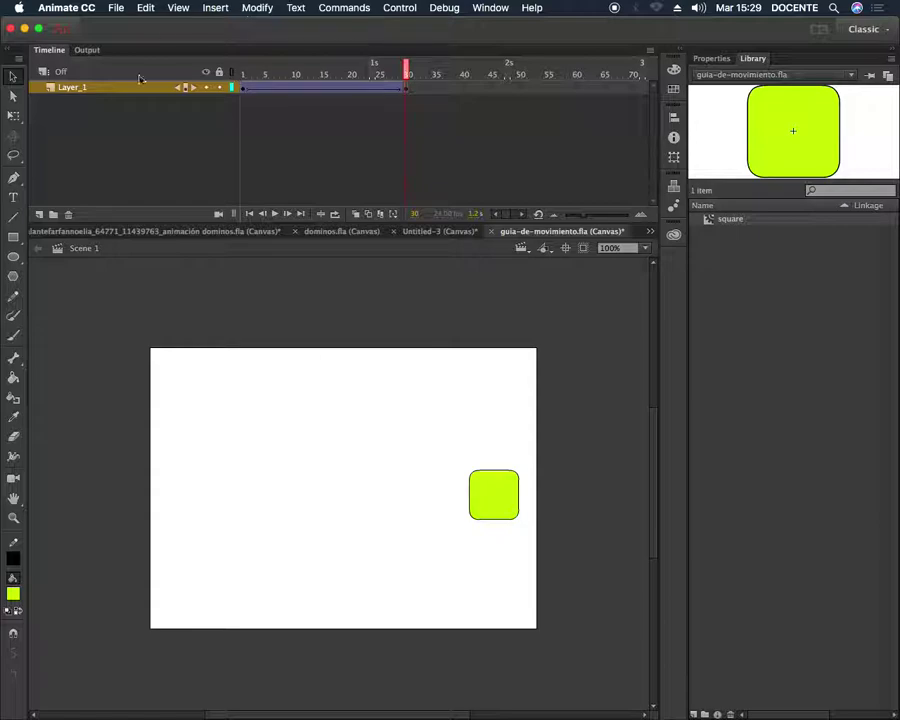
Step: Rename the square's layer as "cuadro animado"
{"action": "double_click", "coordinate": [76, 88]}
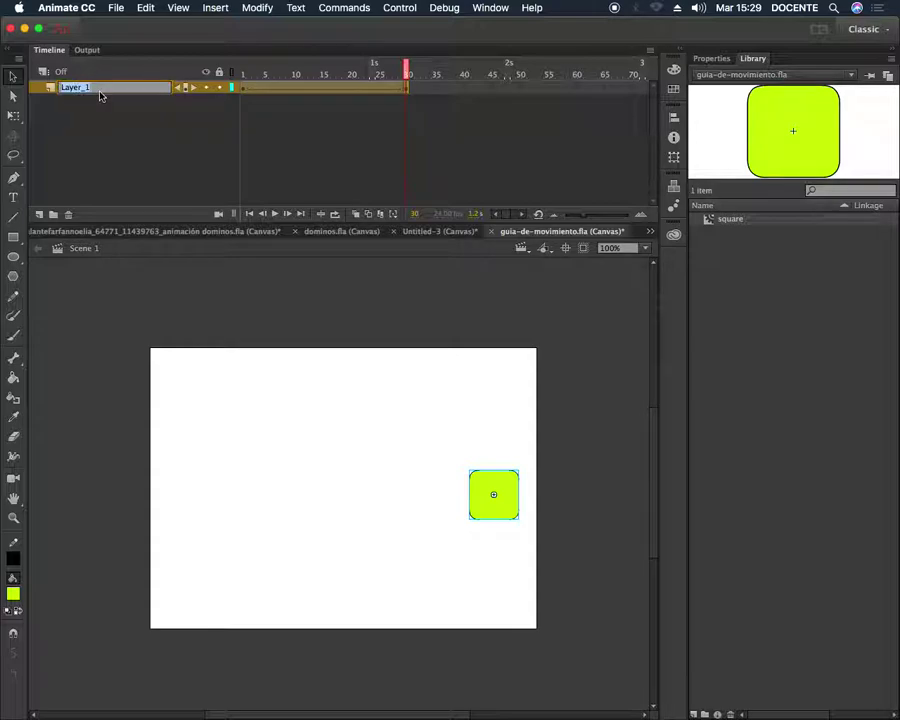
{"action": "type", "text": "cuardro animado"}
{"action": "key", "text": "Return"}
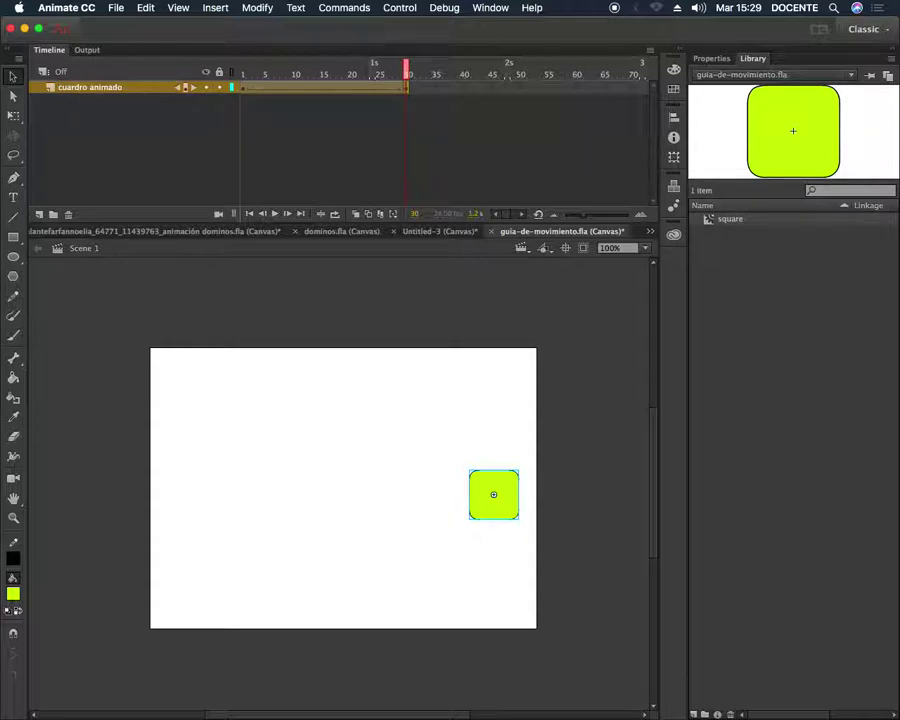
{"action": "double_click", "coordinate": [77, 88]}
{"action": "left_click", "coordinate": [78, 88]}
{"action": "key", "text": "BackSpace"}
{"action": "key", "text": "Return"}
Step: Add a classic motion guide to the cuadro animado layer and draw a smooth winding Pencil path from the square to the stage's lower-right area
{"action": "right_click", "coordinate": [88, 89]}
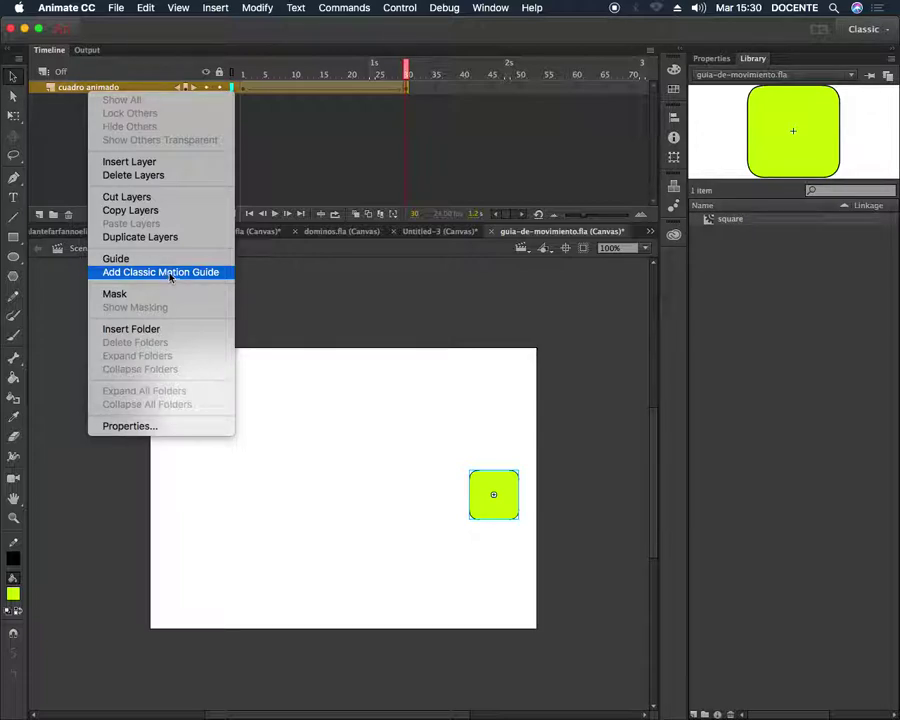
{"action": "left_click", "coordinate": [182, 274]}
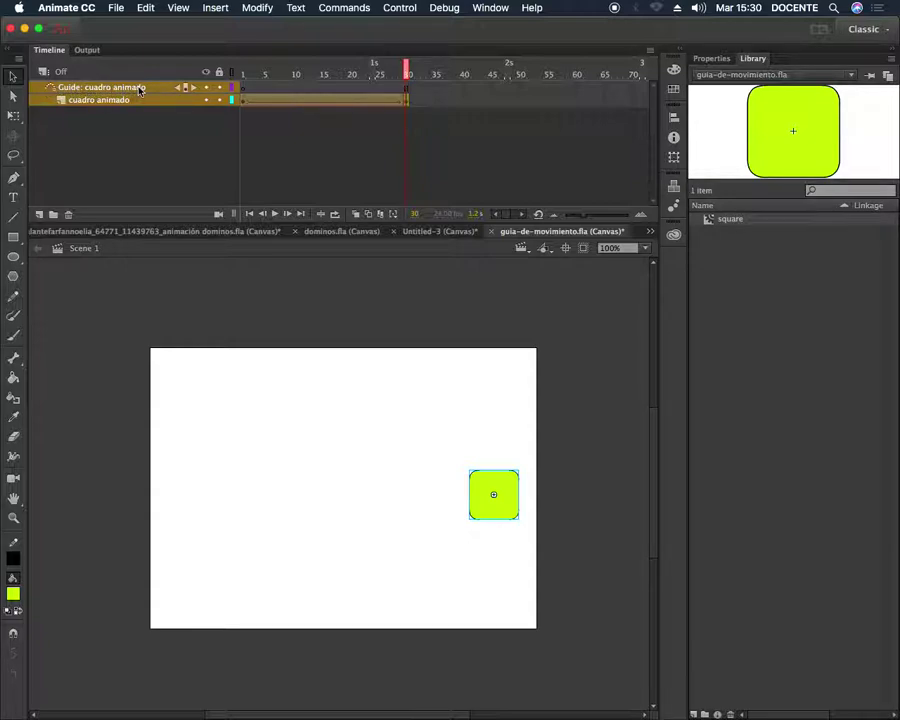
{"action": "left_click", "coordinate": [243, 96]}
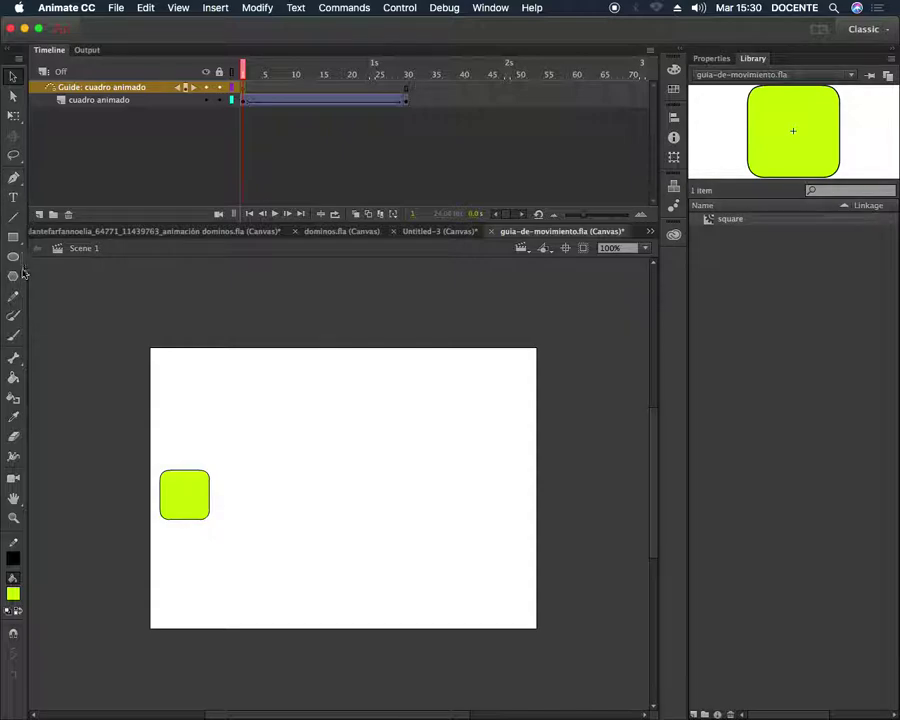
{"action": "left_click", "coordinate": [14, 298]}
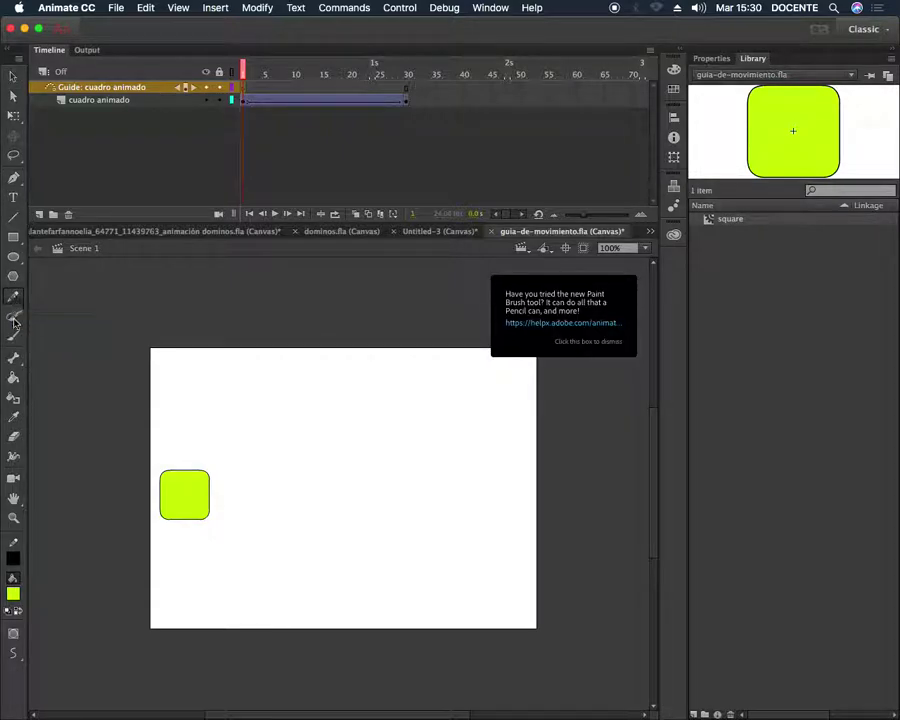
{"action": "left_click", "coordinate": [16, 654]}
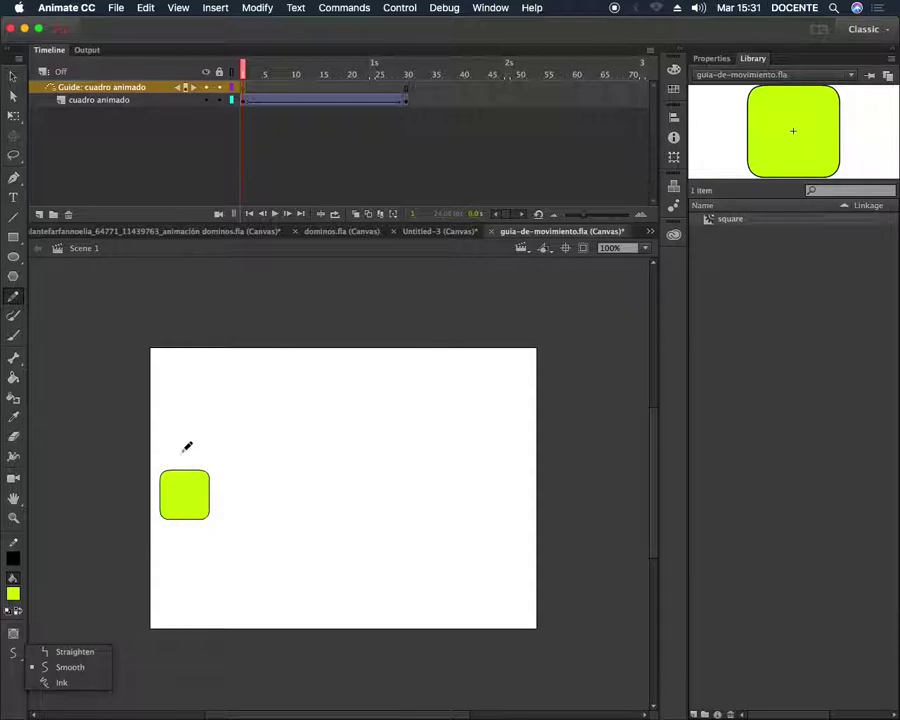
{"action": "mouse_move", "coordinate": [182, 452]}
{"action": "left_mouse_down"}
{"action": "mouse_move", "coordinate": [276, 414]}
{"action": "mouse_move", "coordinate": [318, 440]}
{"action": "mouse_move", "coordinate": [364, 446]}
{"action": "mouse_move", "coordinate": [362, 414]}
{"action": "mouse_move", "coordinate": [387, 403]}
{"action": "mouse_move", "coordinate": [440, 432]}
{"action": "mouse_move", "coordinate": [469, 477]}
{"action": "mouse_move", "coordinate": [469, 497]}
{"action": "mouse_move", "coordinate": [432, 515]}
{"action": "mouse_move", "coordinate": [410, 553]}
{"action": "mouse_move", "coordinate": [453, 552]}
{"action": "mouse_move", "coordinate": [484, 551]}
{"action": "left_mouse_up"}
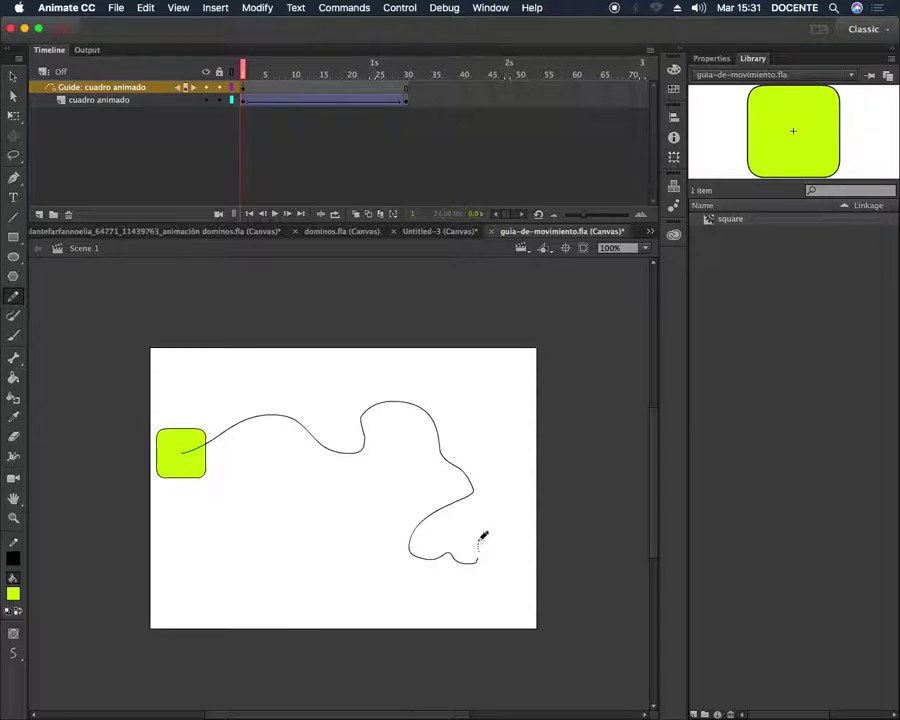
Step: Snap the square's centre to the end of the guide path at frame 30 of the cuadro animado layer
{"action": "left_click", "coordinate": [243, 102]}
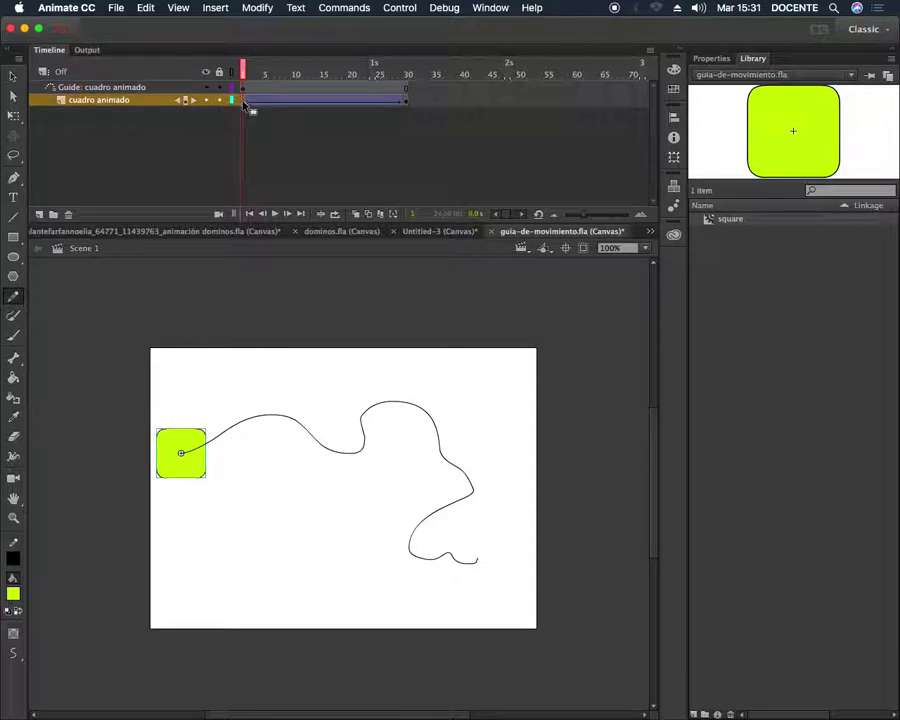
{"action": "left_click", "coordinate": [406, 101]}
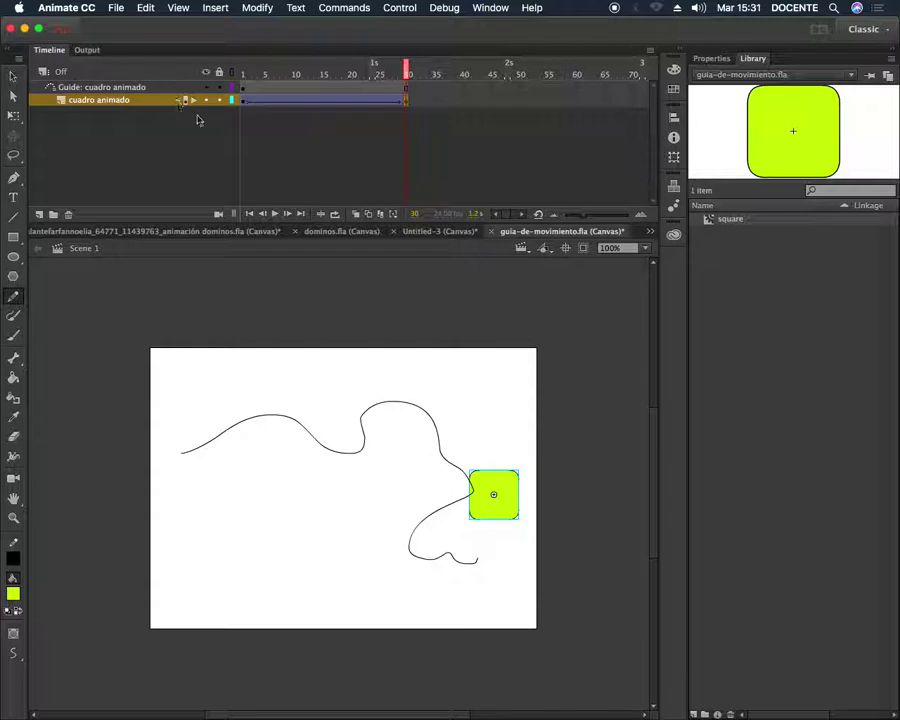
{"action": "left_click", "coordinate": [15, 78]}
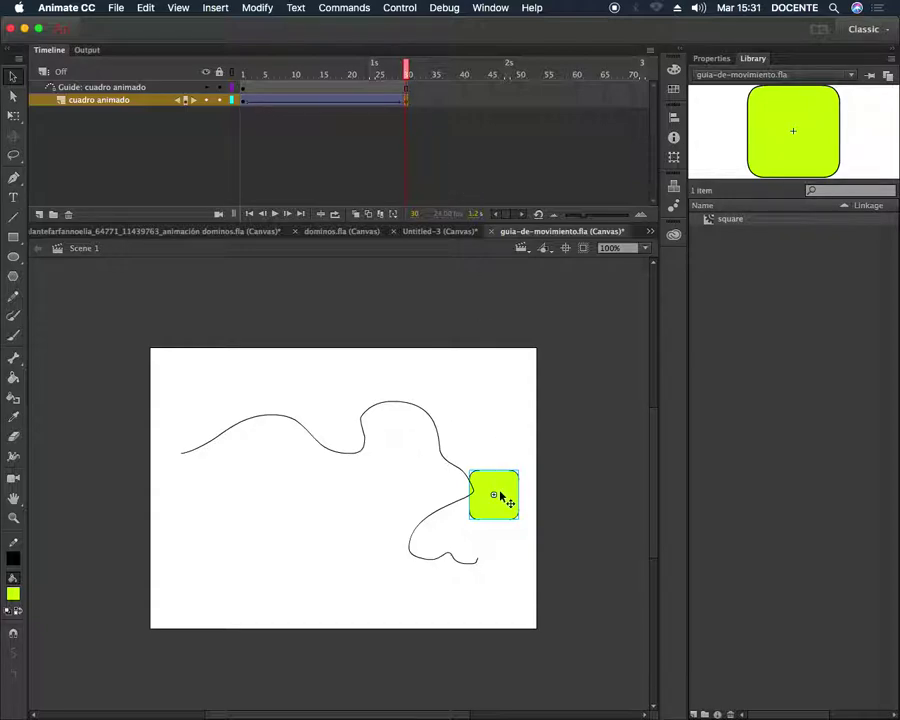
{"action": "left_click_drag", "start_coordinate": [500, 494], "coordinate": [496, 566]}
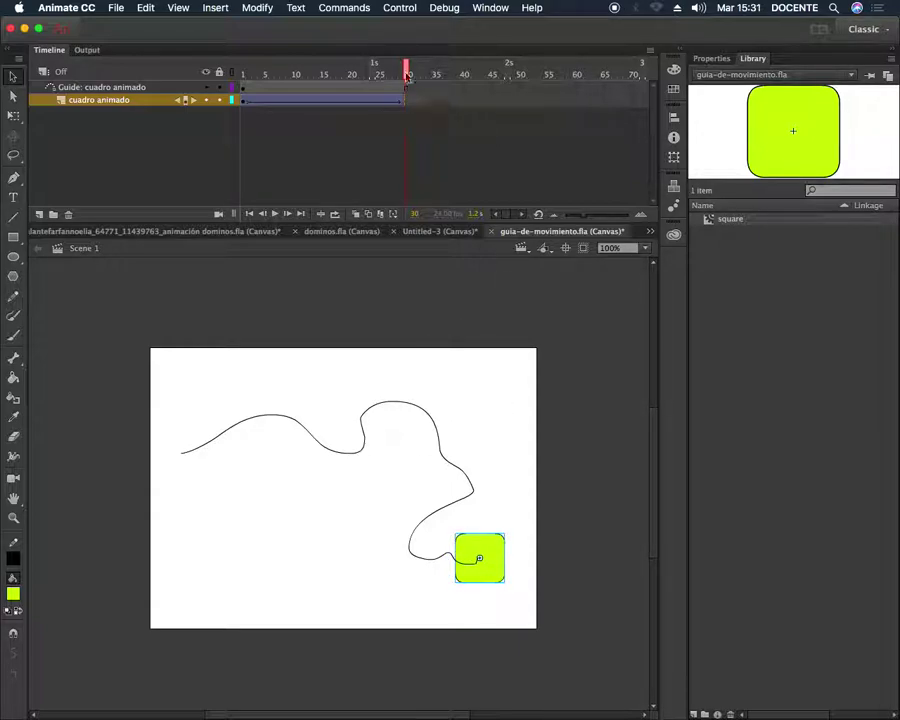
Step: Scrub and play the animation to check how the square travels along the guide path
{"action": "left_click_drag", "start_coordinate": [406, 68], "coordinate": [269, 87]}
{"action": "key", "text": "Return"}
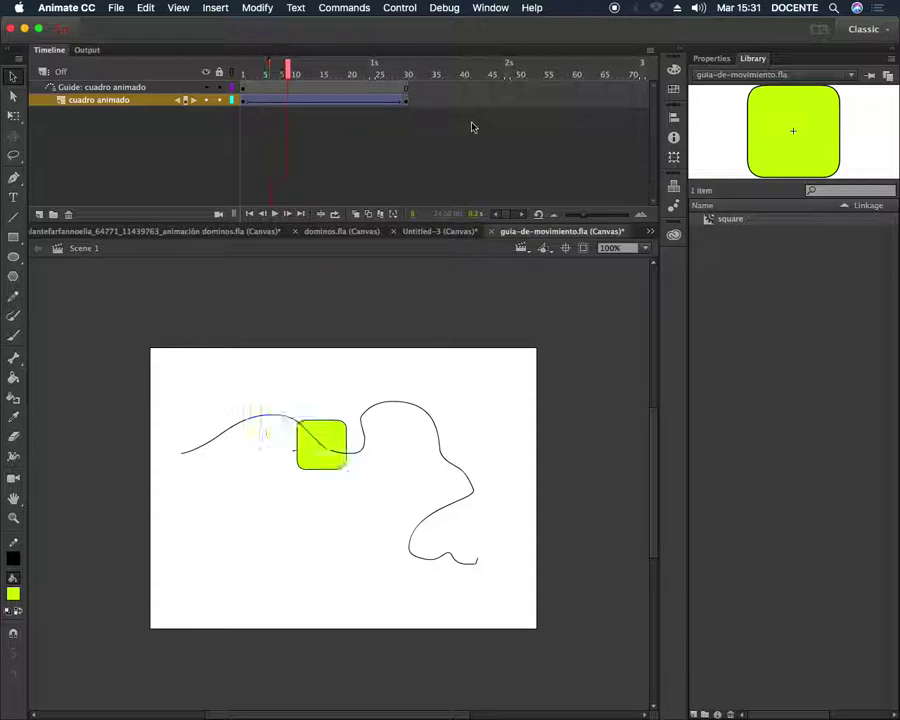
{"action": "key", "text": "Return"}
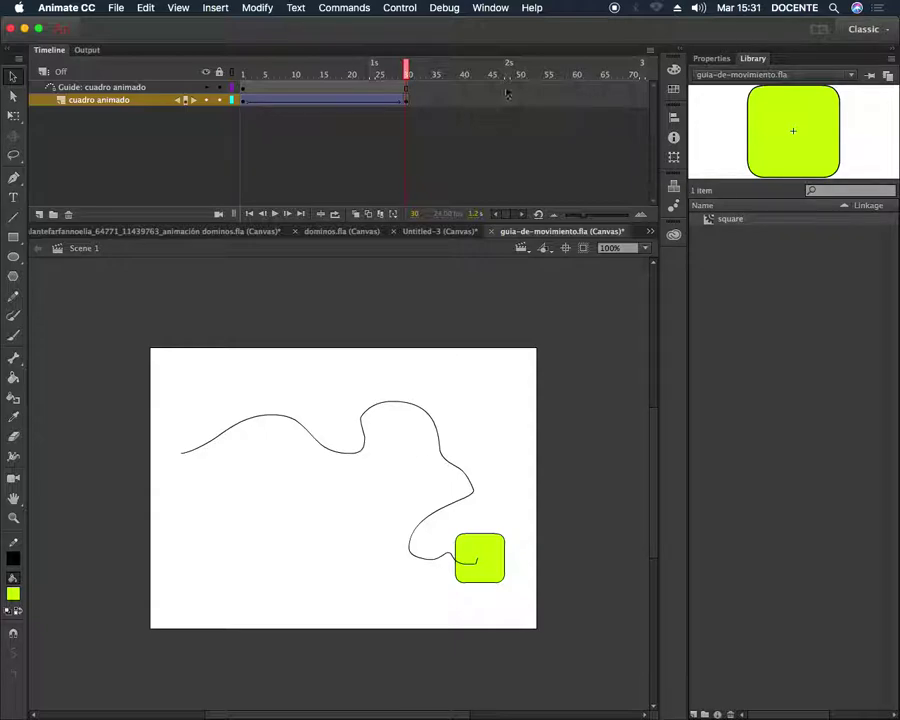
{"action": "key", "text": "Return"}
Step: Turn on Orient to path for the classic tween on the cuadro animado layer
{"action": "left_click", "coordinate": [338, 100]}
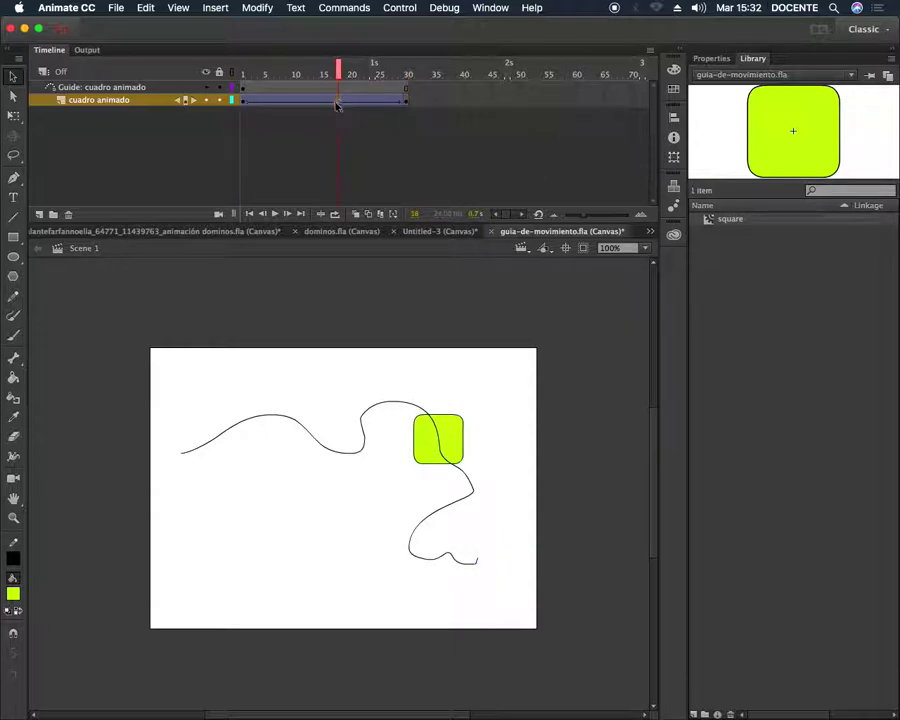
{"action": "left_click", "coordinate": [712, 58]}
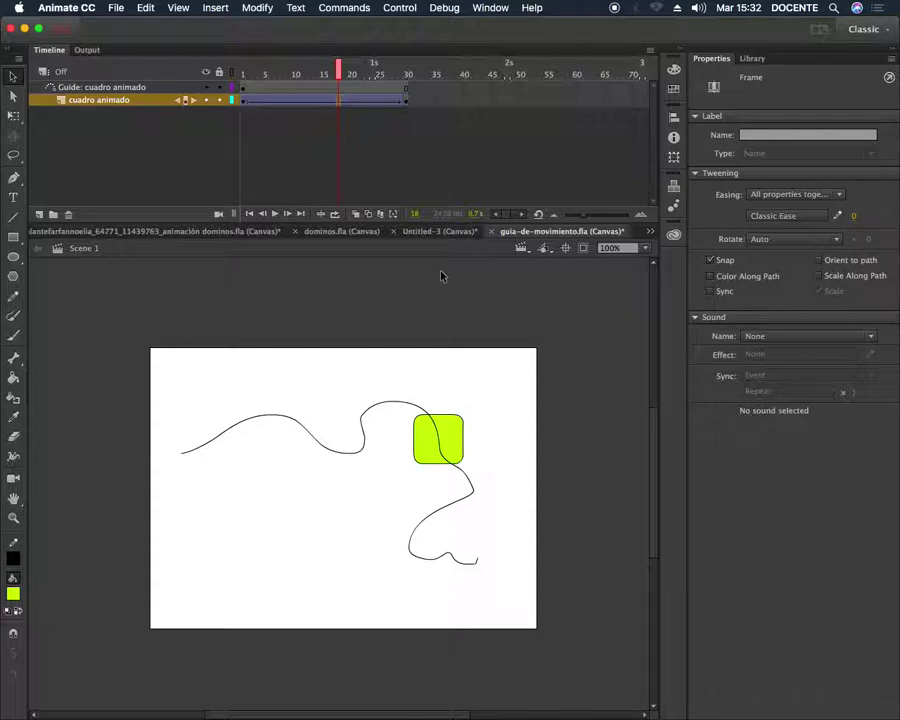
{"action": "left_click_drag", "start_coordinate": [351, 77], "coordinate": [408, 108]}
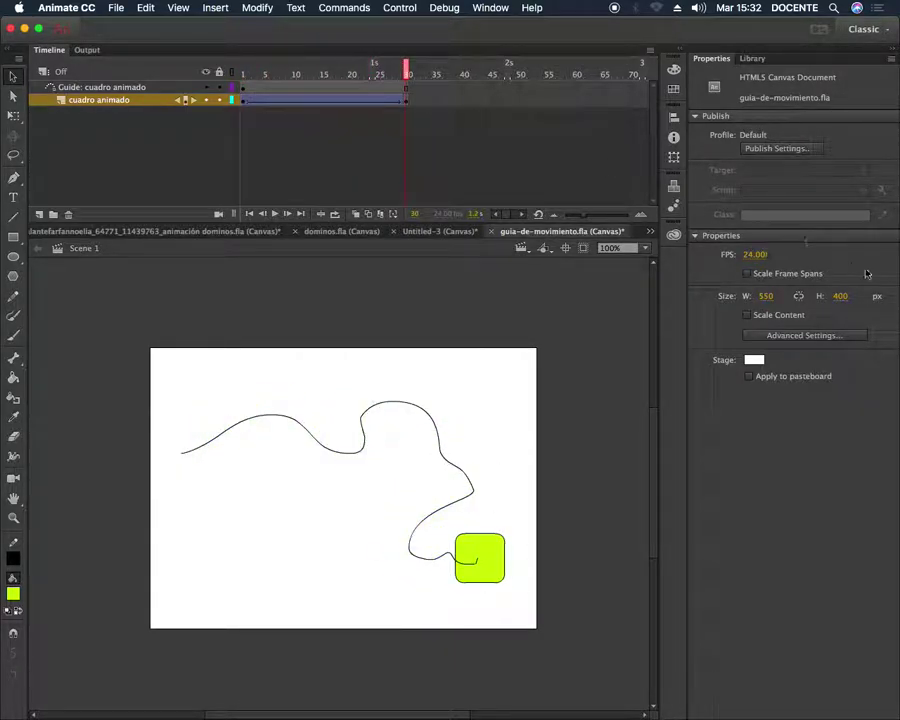
{"action": "left_click", "coordinate": [347, 101]}
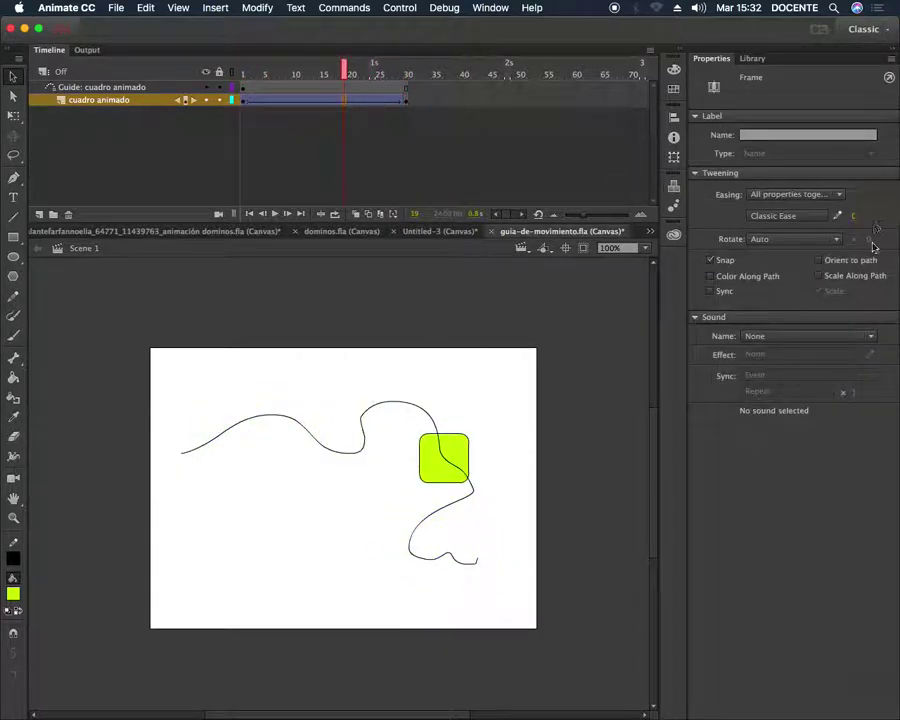
{"action": "left_click", "coordinate": [818, 260]}
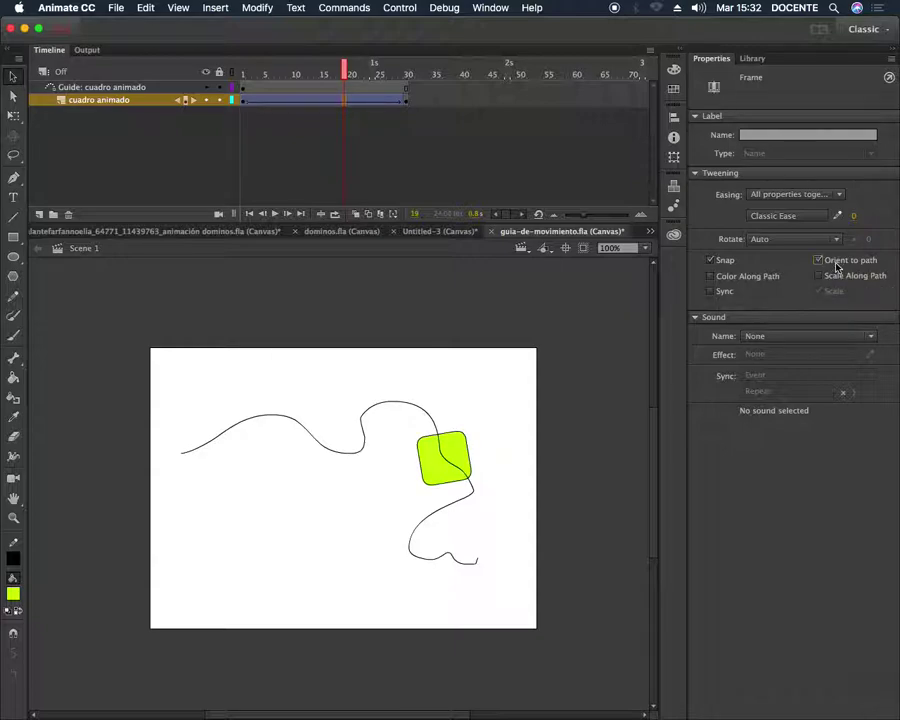
Step: Scrub and replay the tween to check the square's orientation along the guide path
{"action": "left_click_drag", "start_coordinate": [350, 76], "coordinate": [407, 109]}
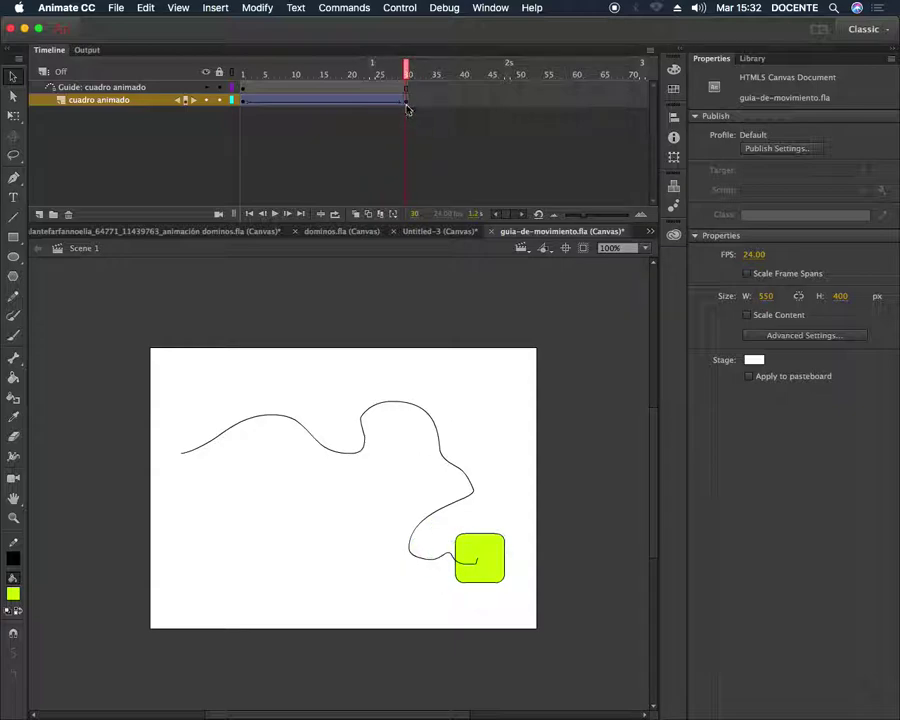
{"action": "key", "text": "Return"}
{"action": "left_click", "coordinate": [297, 103]}
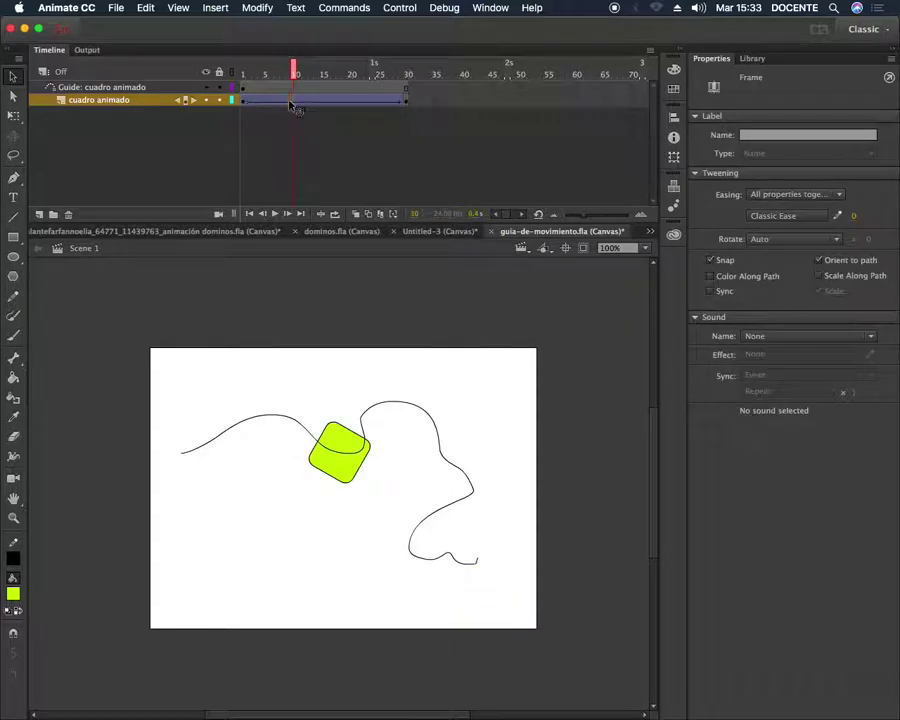
{"action": "key", "text": "Return"}
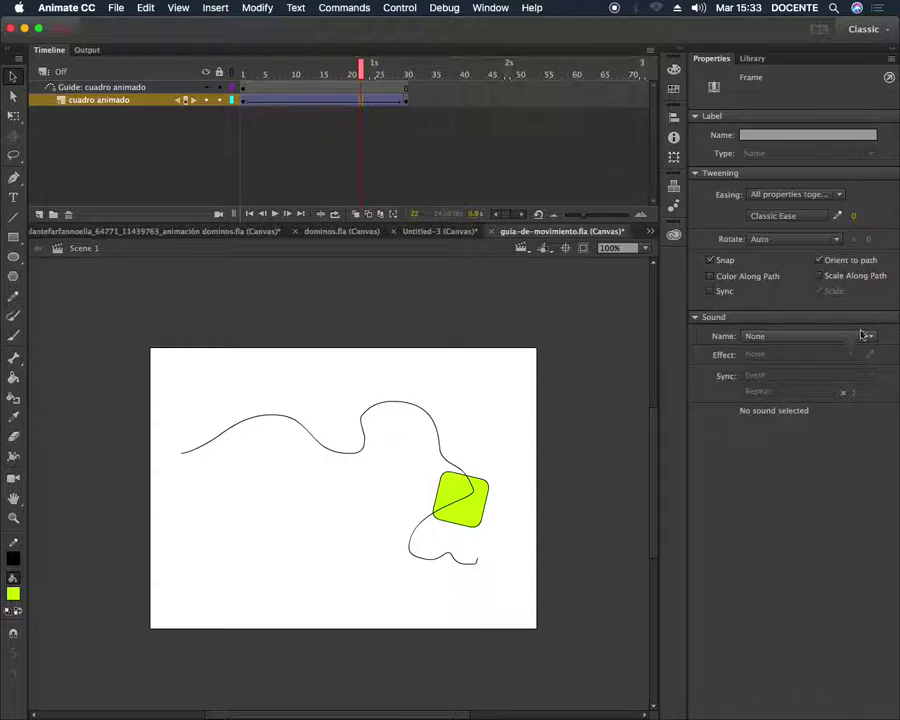
Step: Set the classic tween's rotation to CW and scrub the timeline to check how the square spins
{"action": "left_click", "coordinate": [773, 242]}
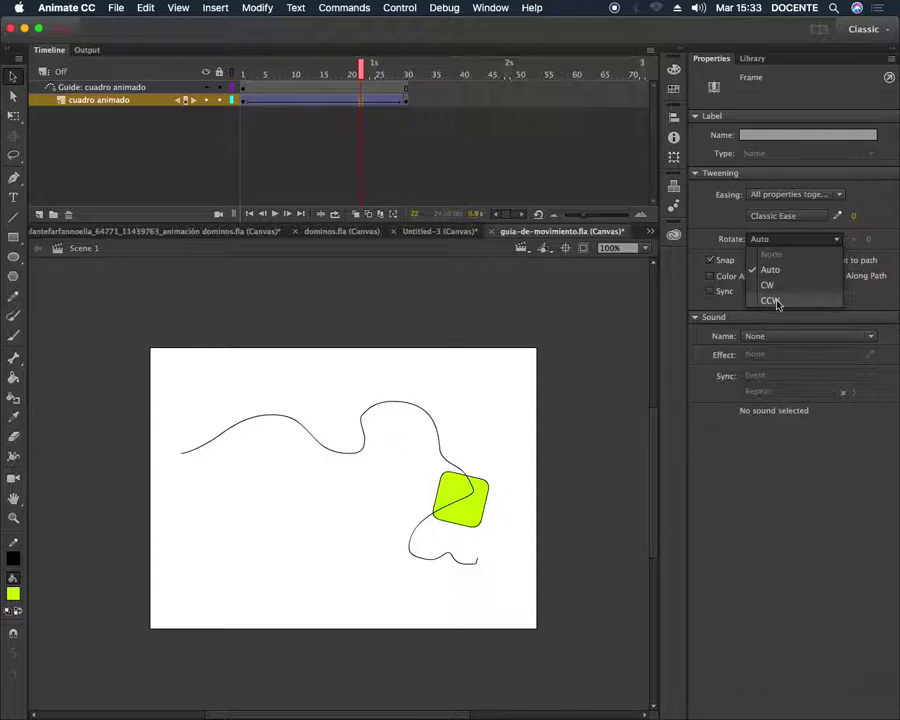
{"action": "left_click", "coordinate": [770, 286]}
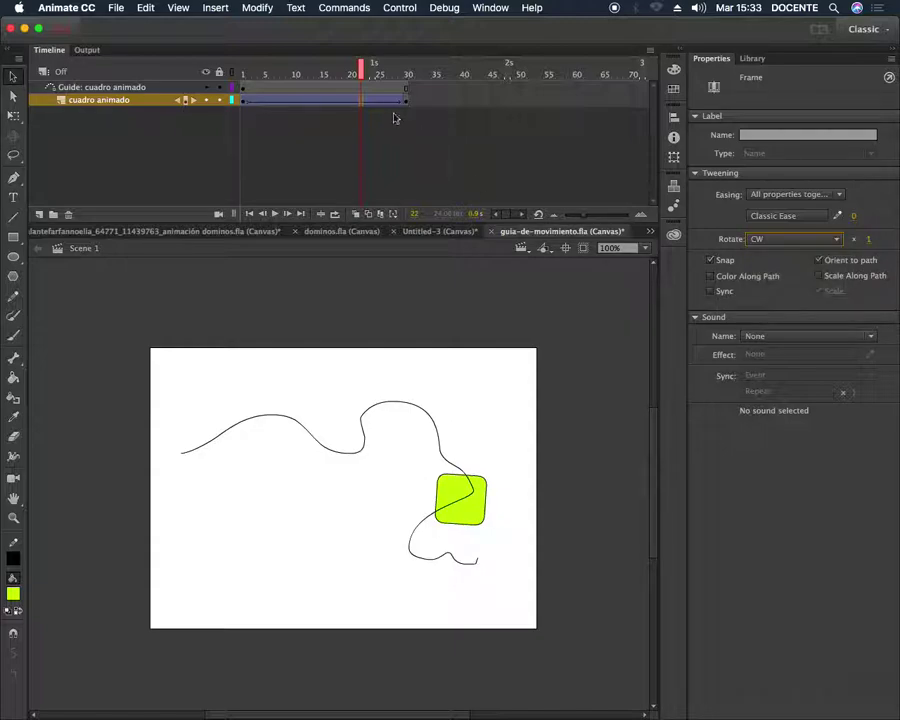
{"action": "left_click_drag", "start_coordinate": [362, 64], "coordinate": [297, 92]}
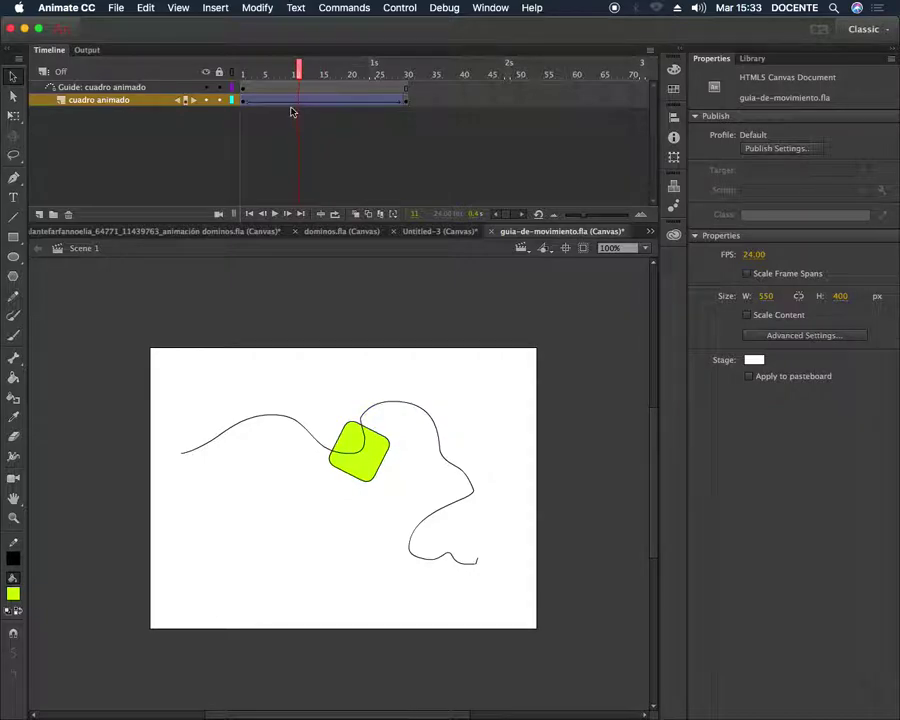
Step: Change the classic tween's rotation to CCW and scrub back to frame 1 to check the spin
{"action": "left_click", "coordinate": [294, 101]}
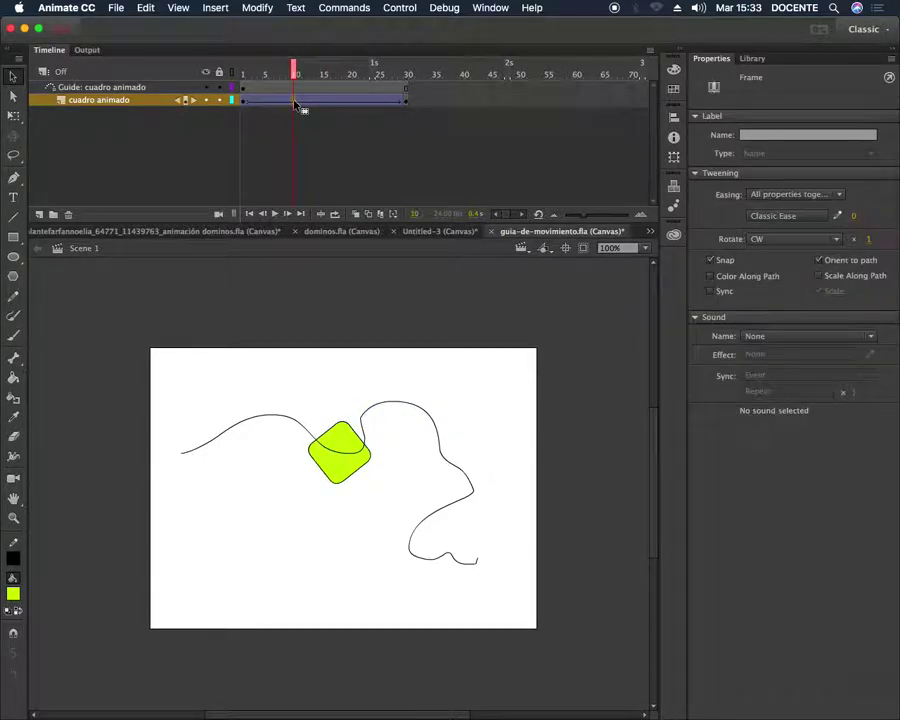
{"action": "left_click", "coordinate": [788, 240]}
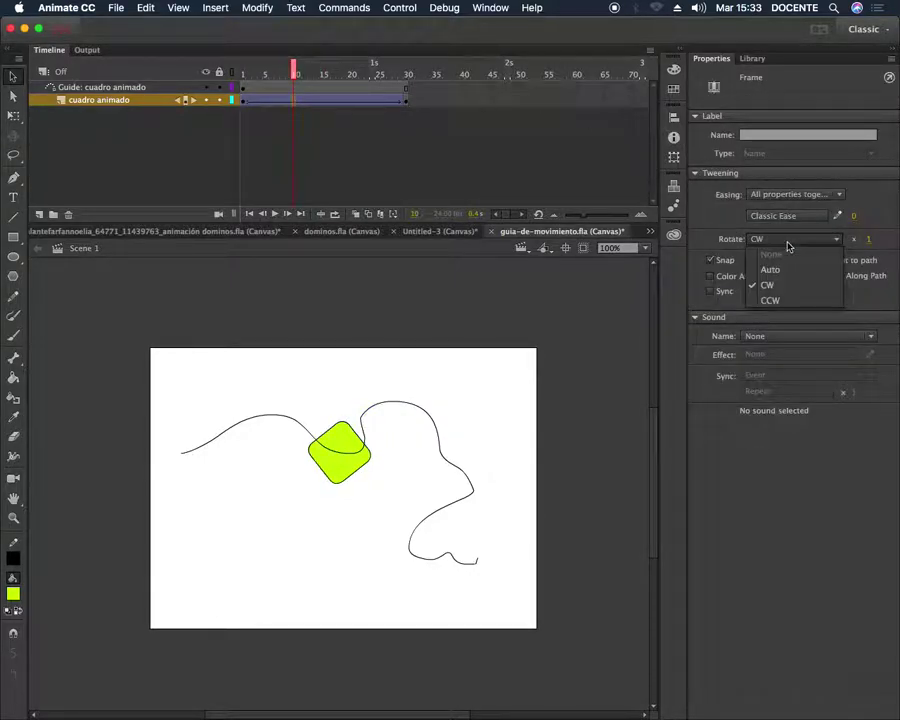
{"action": "left_click", "coordinate": [770, 300]}
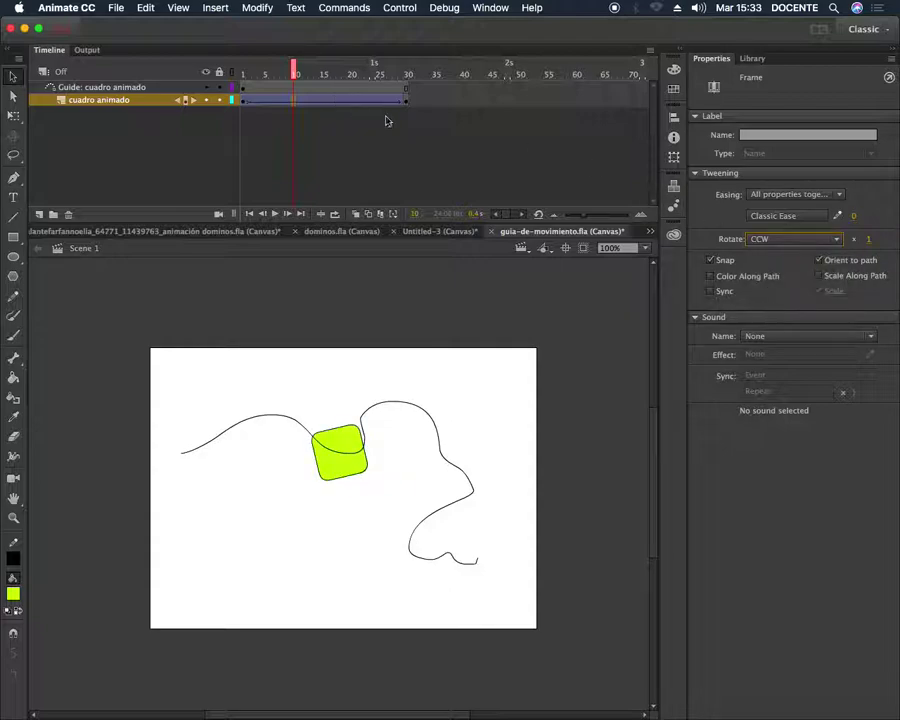
{"action": "mouse_move", "coordinate": [242, 73]}
{"action": "left_mouse_down"}
{"action": "mouse_move", "coordinate": [327, 75]}
{"action": "mouse_move", "coordinate": [243, 80]}
{"action": "left_mouse_up"}
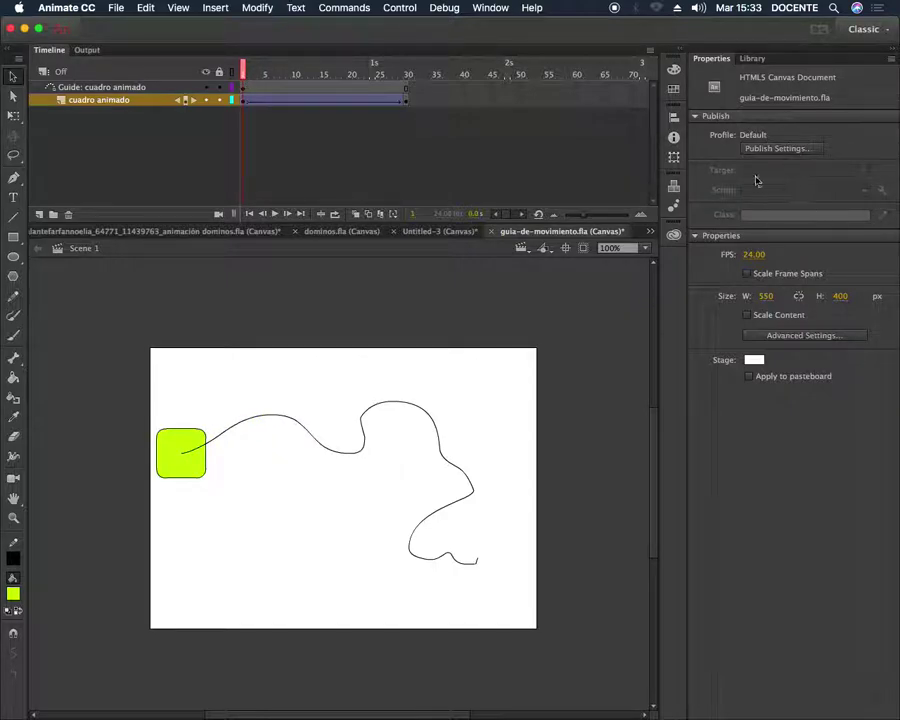
Step: Turn off Orient to path for the cuadro animado tween and scrub back through the animation
{"action": "left_click", "coordinate": [361, 100]}
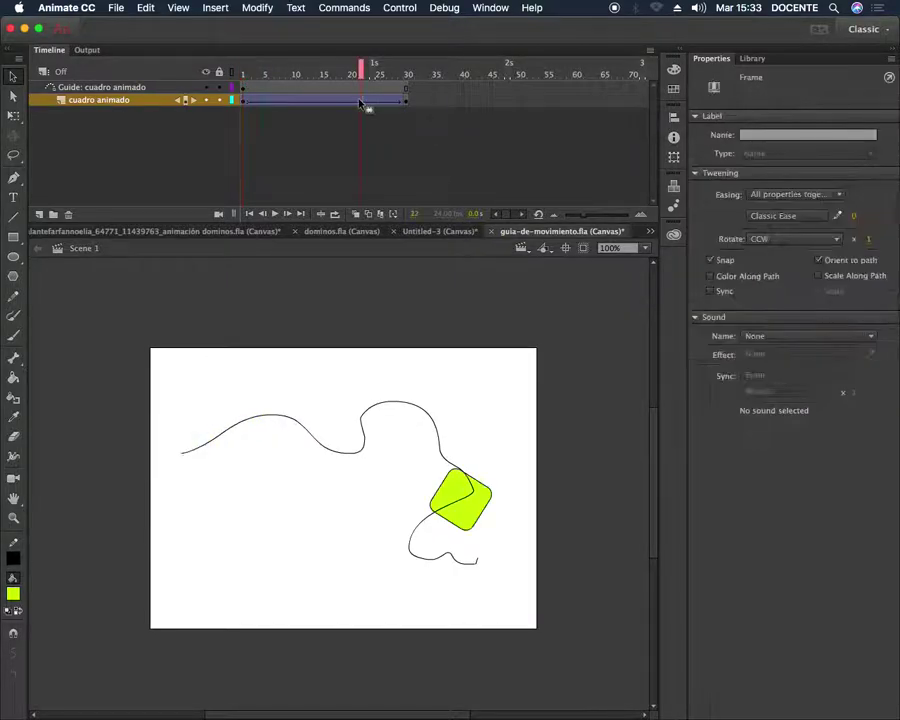
{"action": "left_click", "coordinate": [818, 260]}
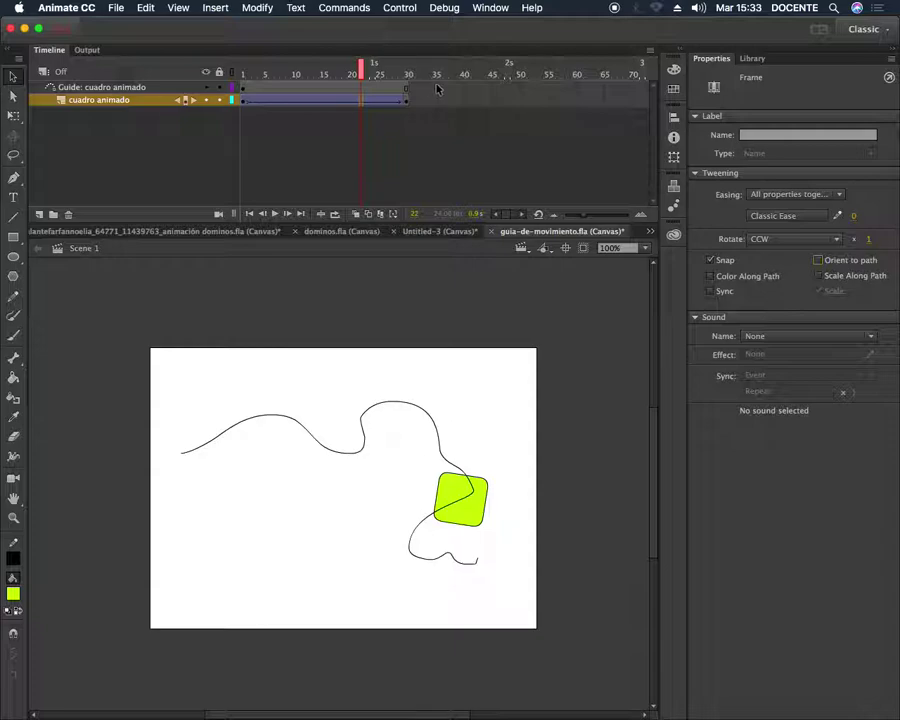
{"action": "left_click_drag", "start_coordinate": [366, 74], "coordinate": [246, 74]}
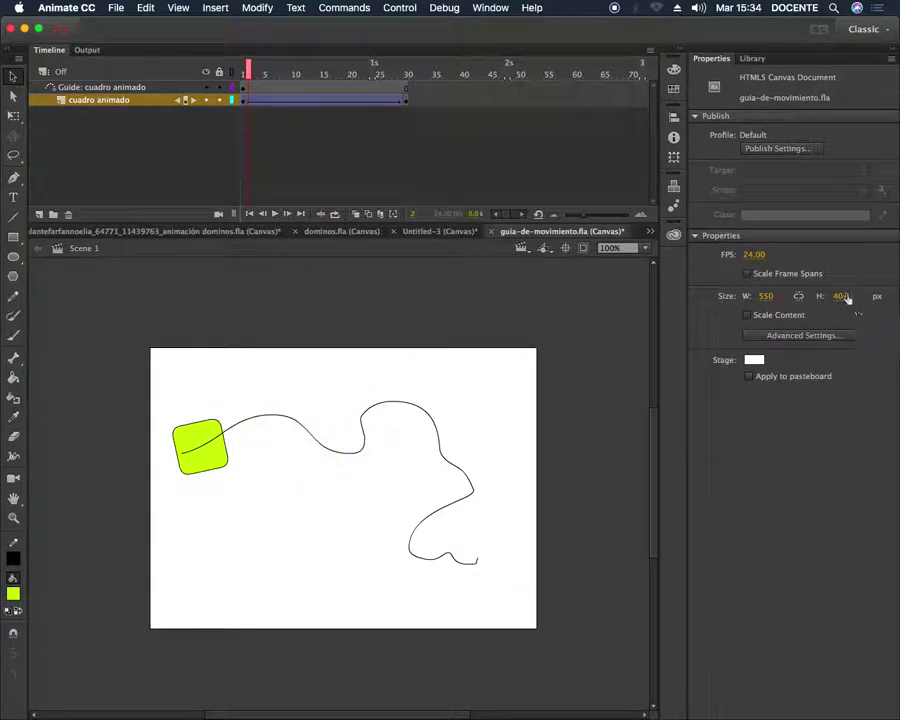
Step: Set the tween's counterclockwise rotation count to 4 and play the animation
{"action": "left_click", "coordinate": [350, 100]}
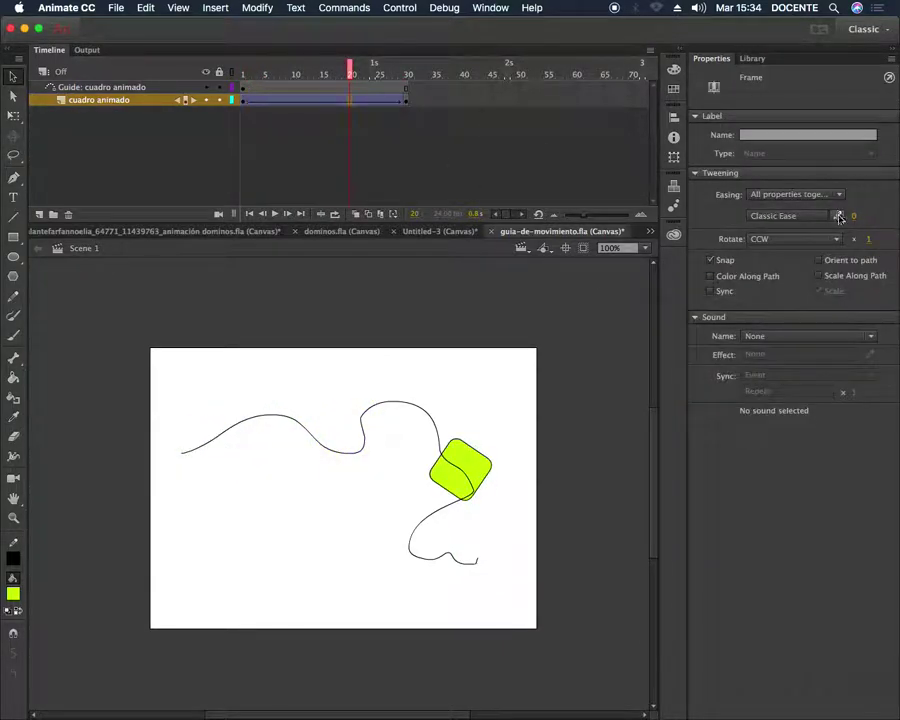
{"action": "left_click", "coordinate": [870, 241]}
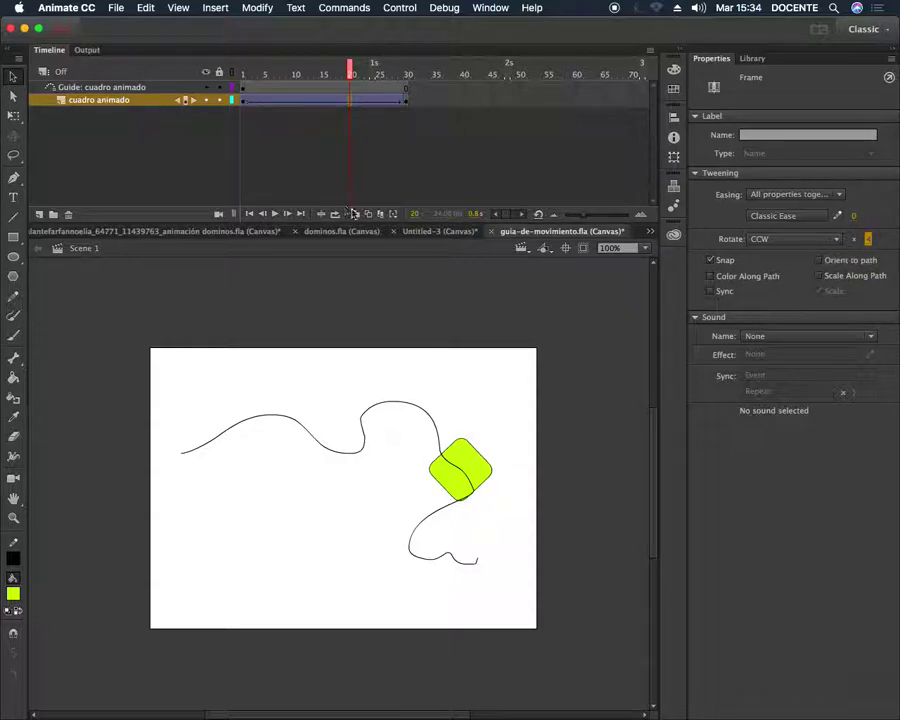
{"action": "key", "text": "Return"}
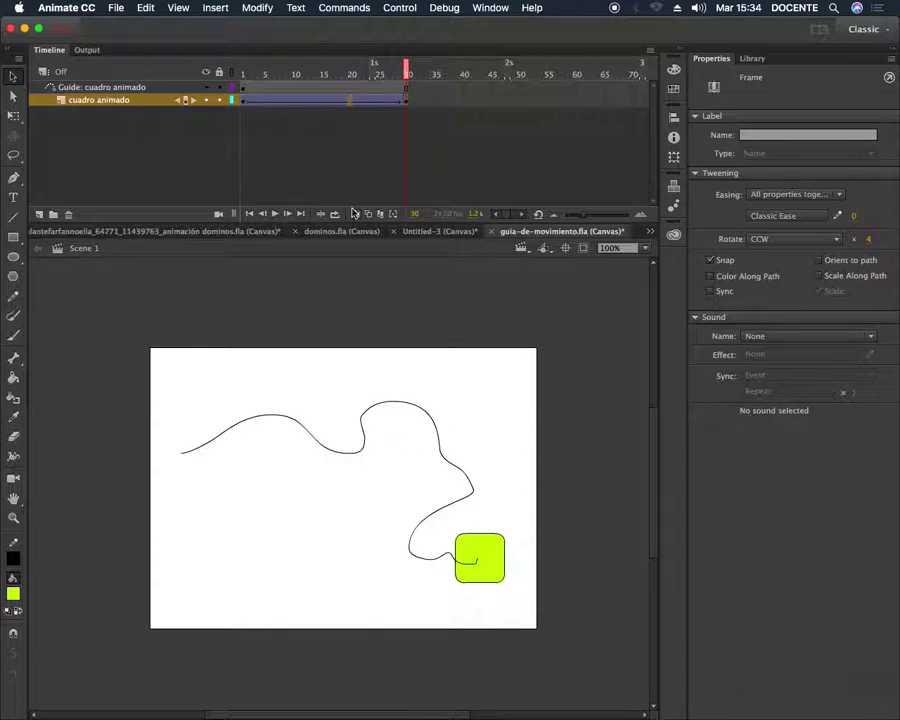
Step: Replace the hand-drawn guide path with a straight diagonal line from about X 100, Y 290 to X 500, Y 50
{"action": "left_click", "coordinate": [346, 457]}
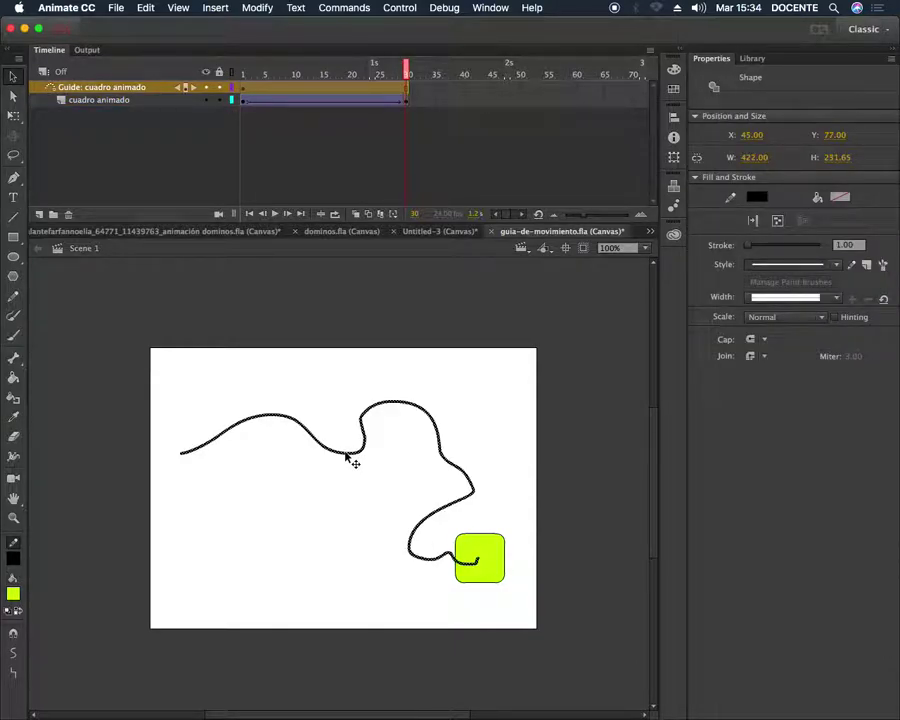
{"action": "key", "text": "Delete"}
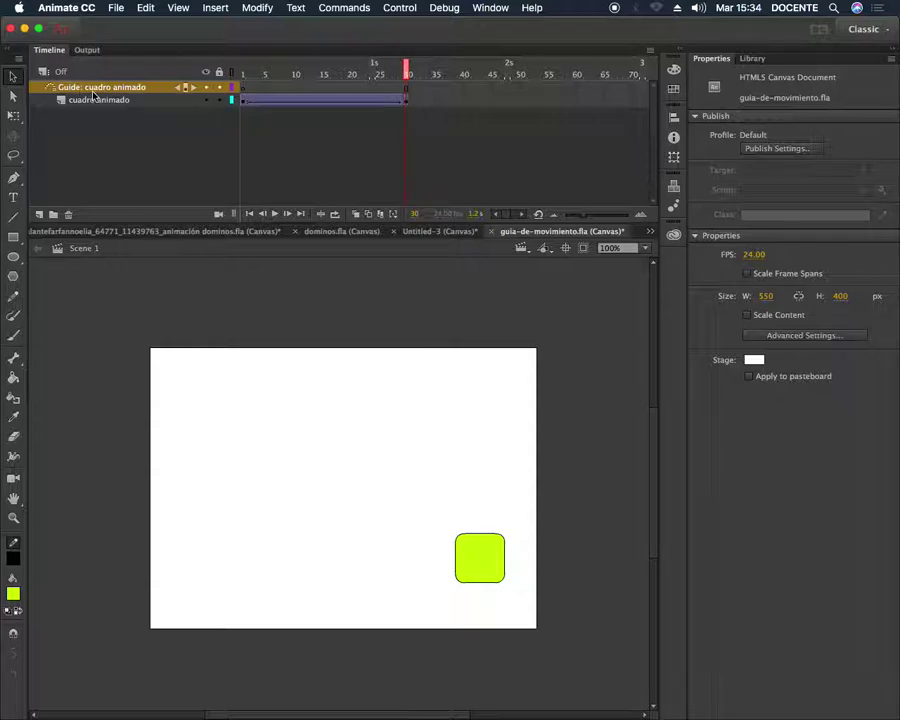
{"action": "left_click", "coordinate": [14, 217]}
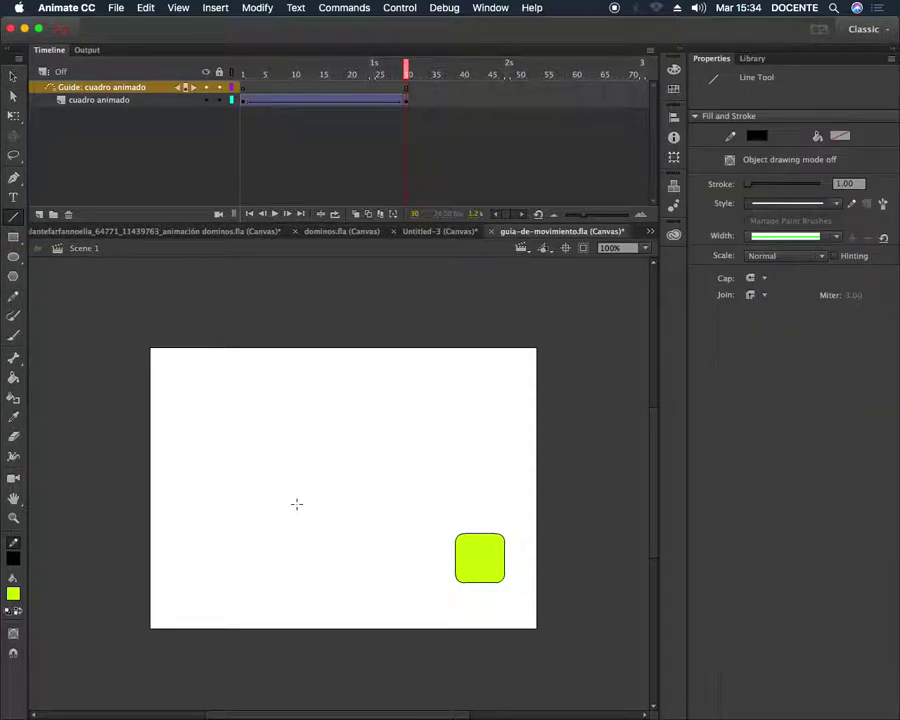
{"action": "mouse_move", "coordinate": [219, 551]}
{"action": "left_mouse_down"}
{"action": "mouse_move", "coordinate": [462, 388]}
{"action": "mouse_move", "coordinate": [501, 382]}
{"action": "left_mouse_up"}
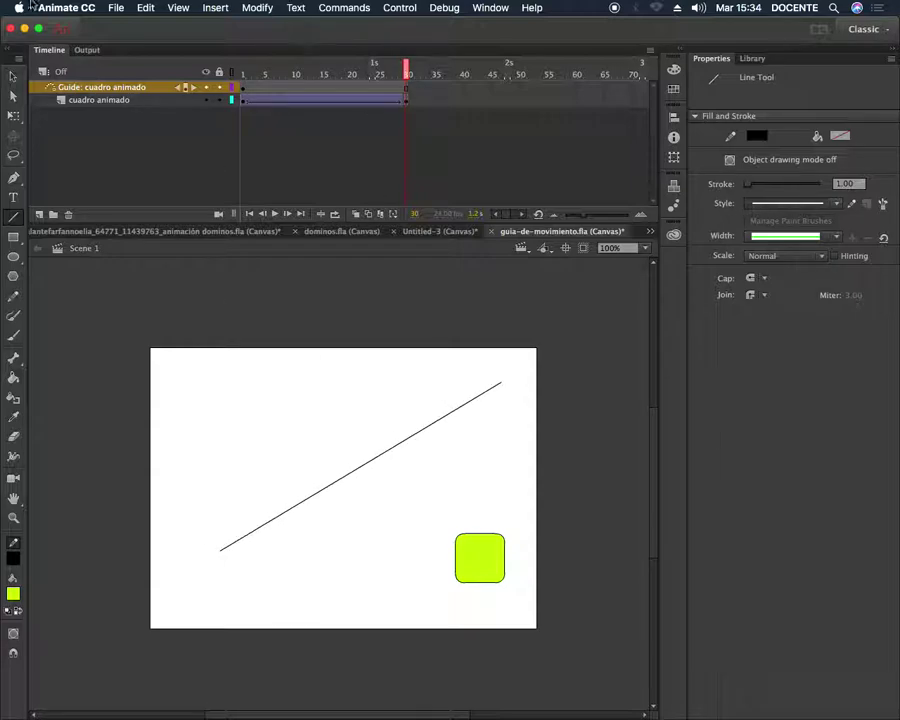
Step: Snap the square's centre to the new line's lower end at frame 1 and to its upper end at frame 30
{"action": "left_click", "coordinate": [246, 101]}
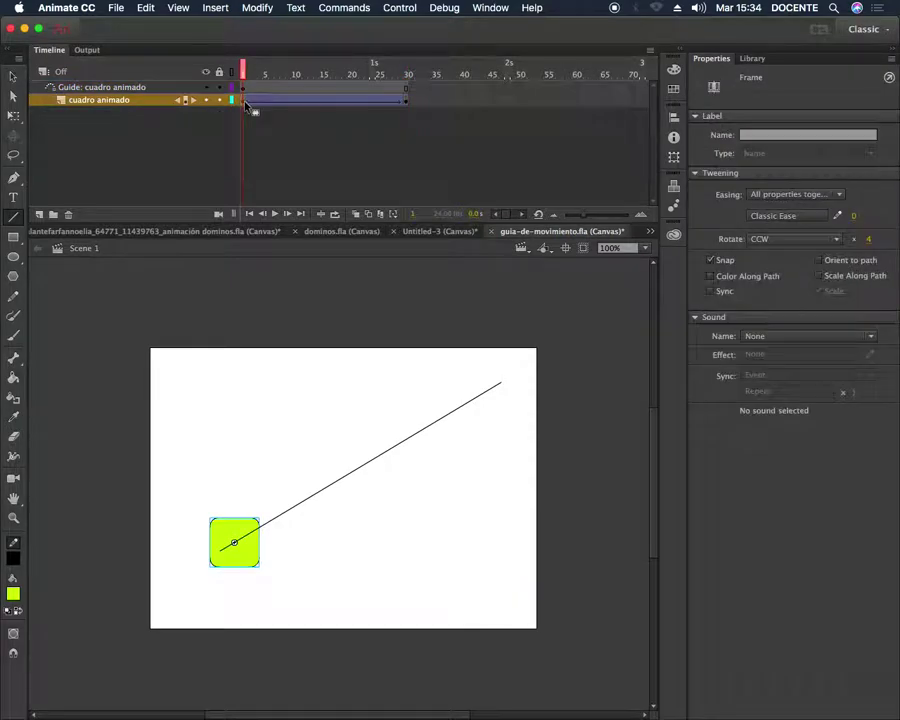
{"action": "left_click", "coordinate": [13, 76]}
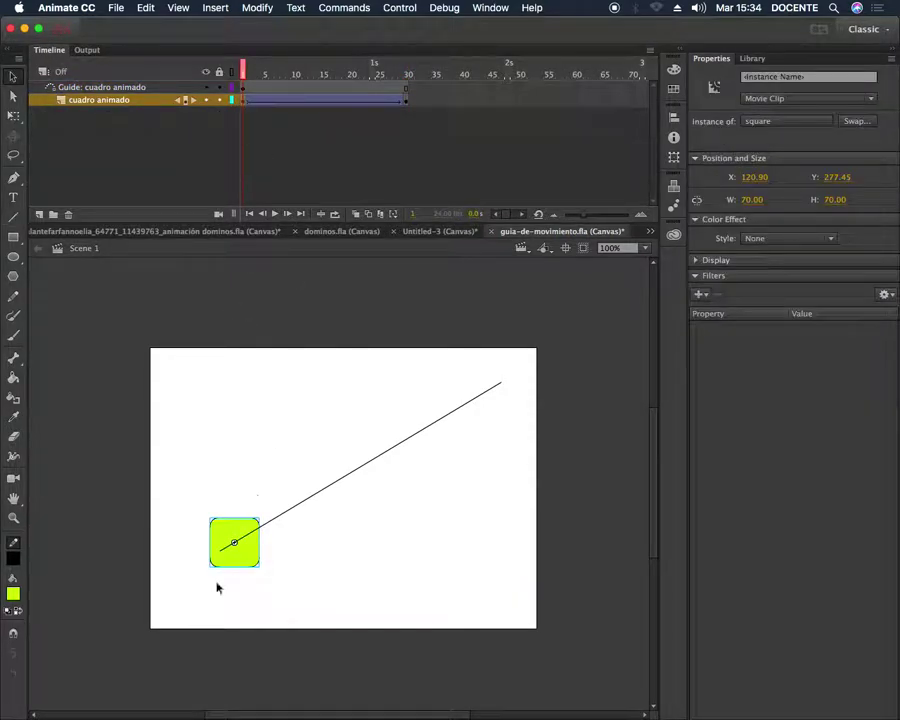
{"action": "mouse_move", "coordinate": [245, 569]}
{"action": "left_mouse_down"}
{"action": "mouse_move", "coordinate": [235, 571]}
{"action": "mouse_move", "coordinate": [237, 562]}
{"action": "left_mouse_up"}
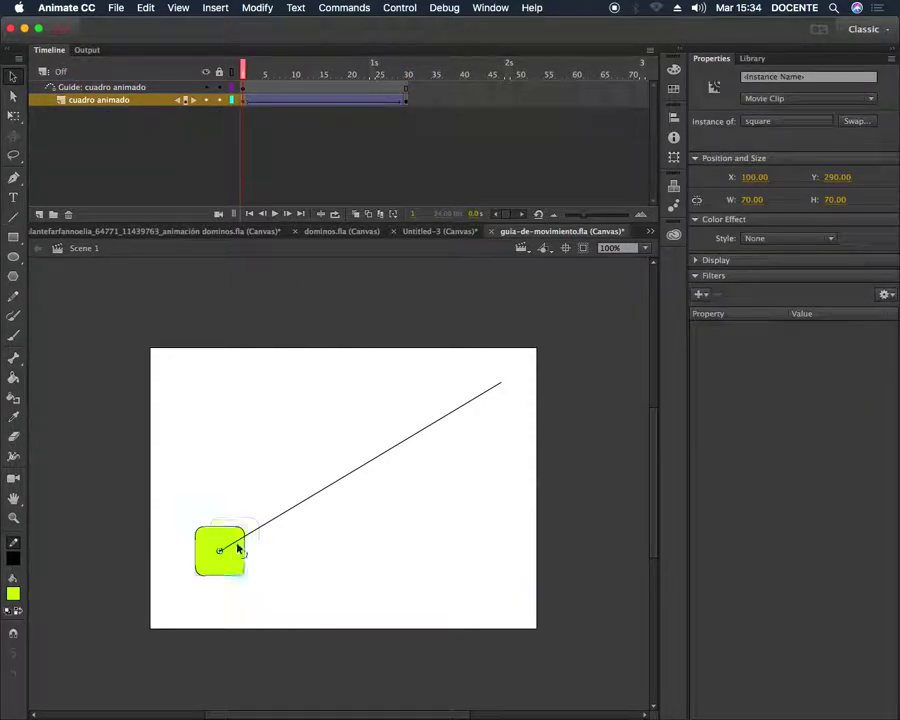
{"action": "left_click", "coordinate": [406, 100]}
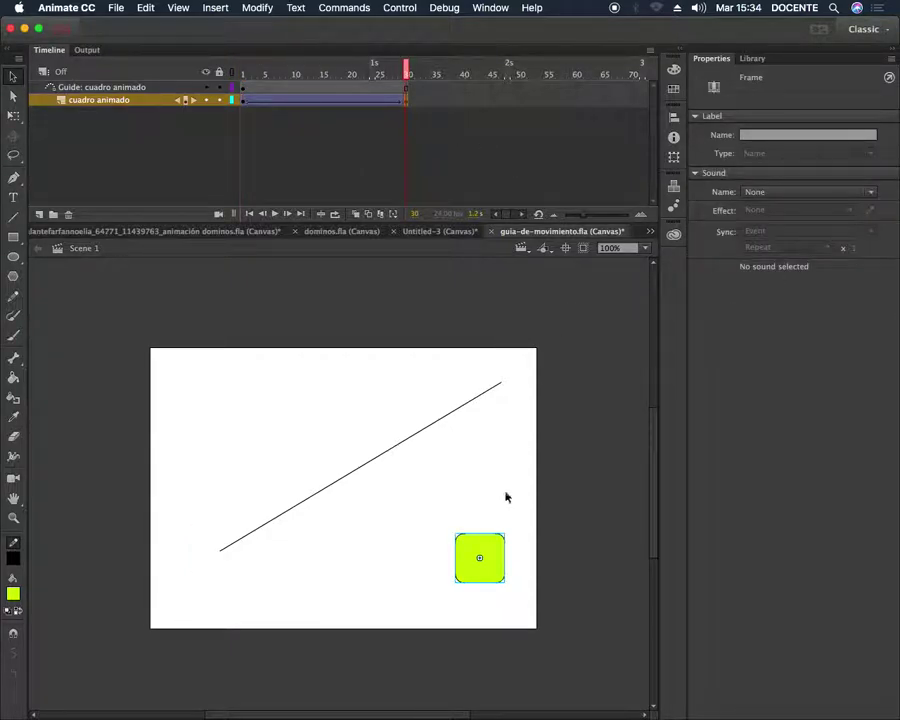
{"action": "left_click_drag", "start_coordinate": [488, 575], "coordinate": [497, 394]}
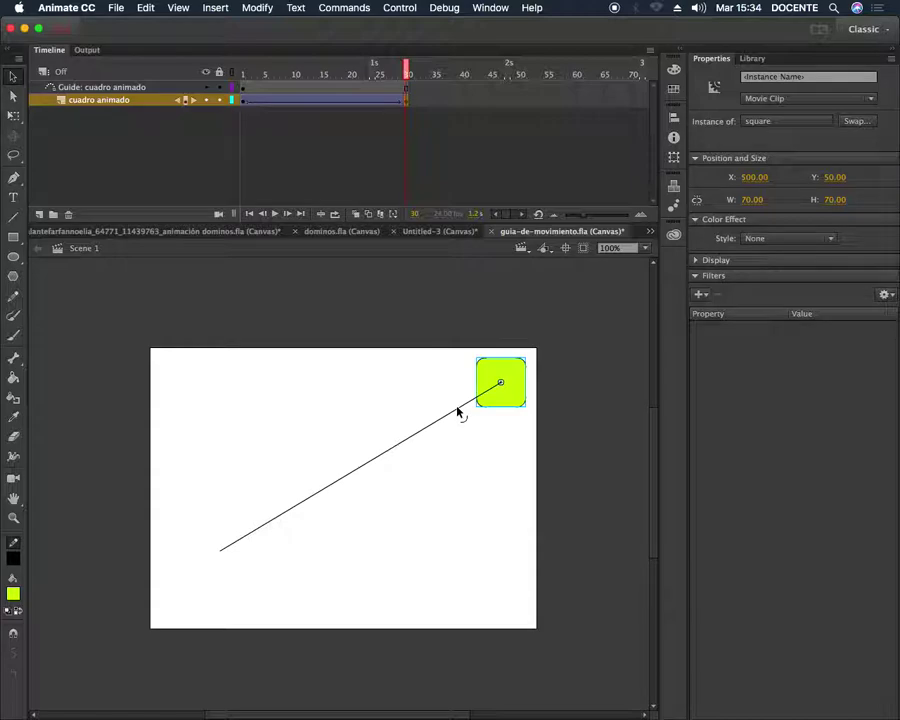
Step: Bend the straight guide line into an arc bulging toward the stage's lower-right corner and play the animation
{"action": "left_click", "coordinate": [271, 418]}
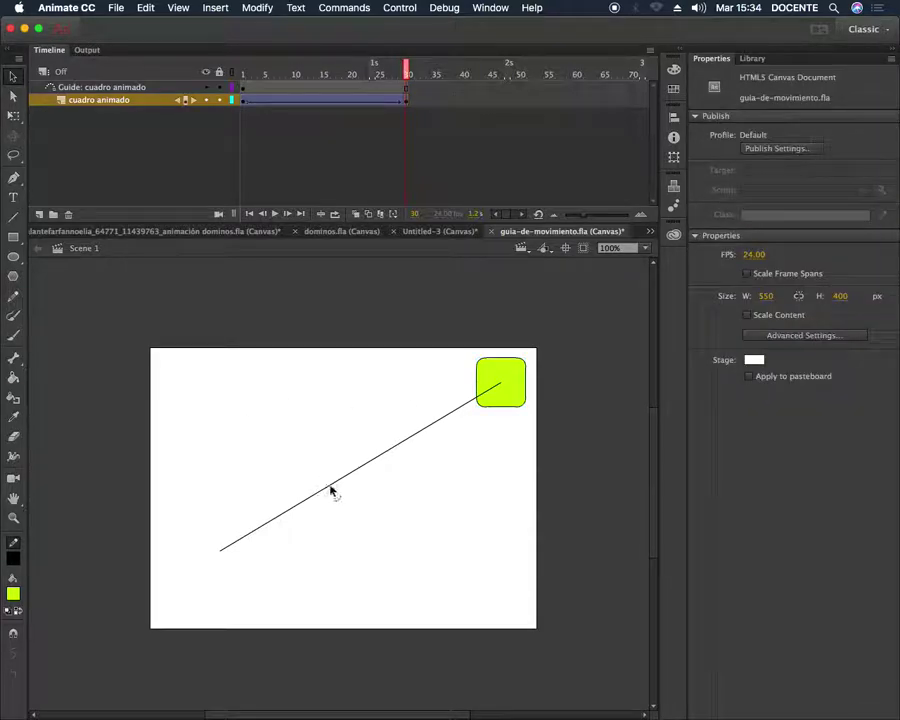
{"action": "left_click_drag", "start_coordinate": [331, 489], "coordinate": [437, 549]}
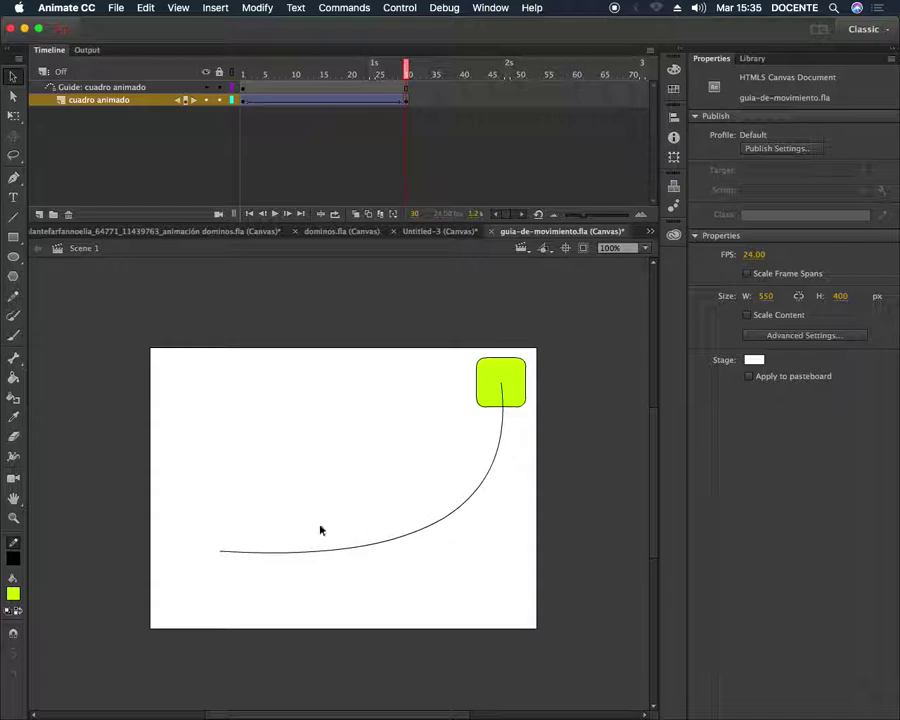
{"action": "key", "text": "Return"}
Step: Set the classic tween's rotation to Auto and turn on Orient to path, replaying the animation after each change
{"action": "left_click", "coordinate": [322, 103]}
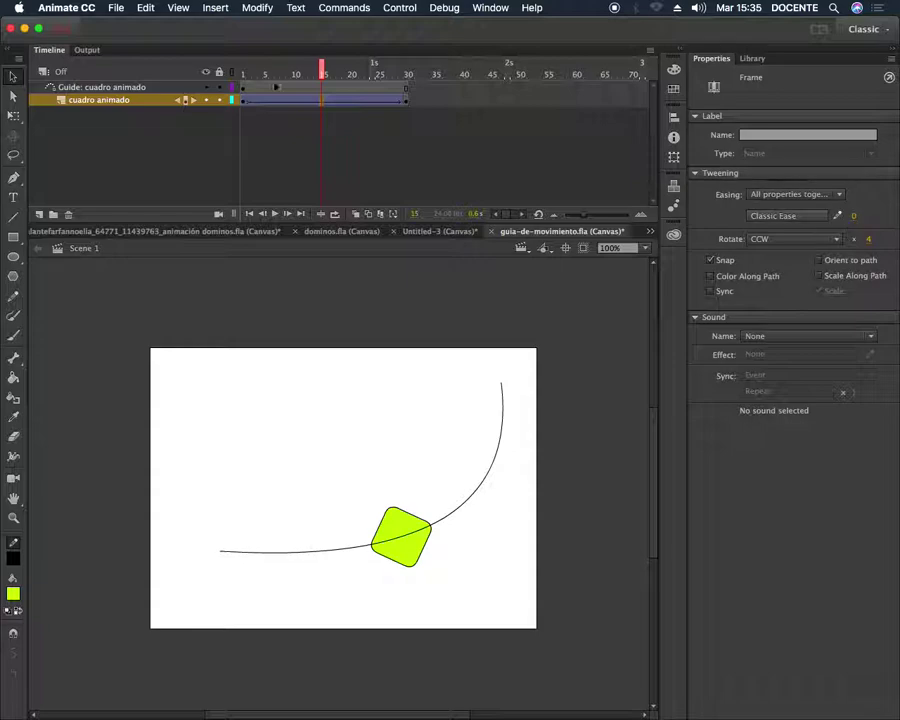
{"action": "mouse_move", "coordinate": [322, 92]}
{"action": "left_mouse_down"}
{"action": "mouse_move", "coordinate": [320, 108]}
{"action": "mouse_move", "coordinate": [350, 108]}
{"action": "mouse_move", "coordinate": [320, 107]}
{"action": "left_mouse_up"}
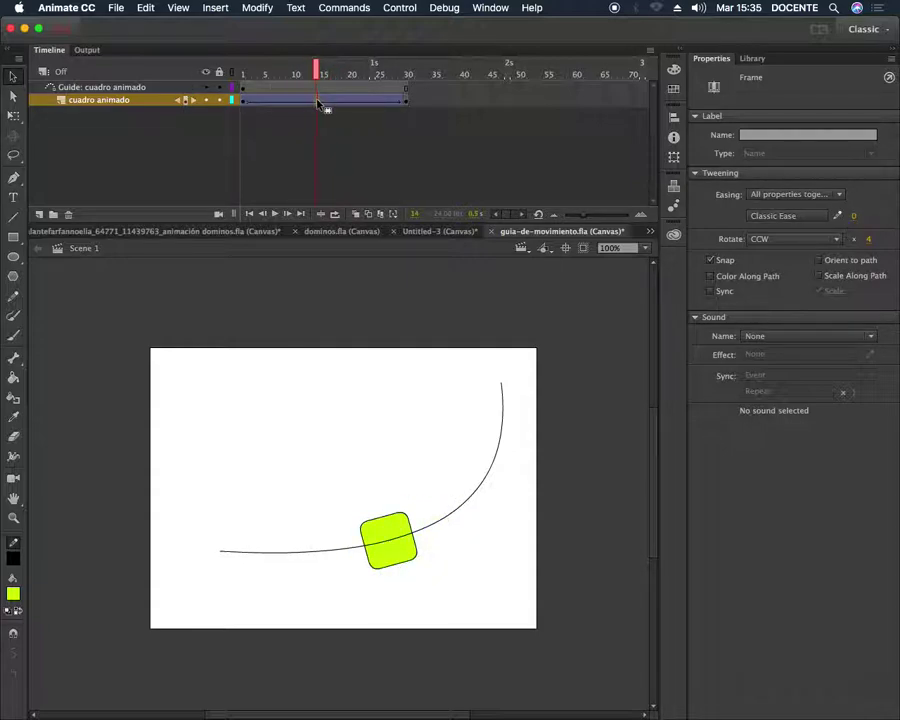
{"action": "left_click", "coordinate": [761, 240]}
{"action": "left_click", "coordinate": [772, 274]}
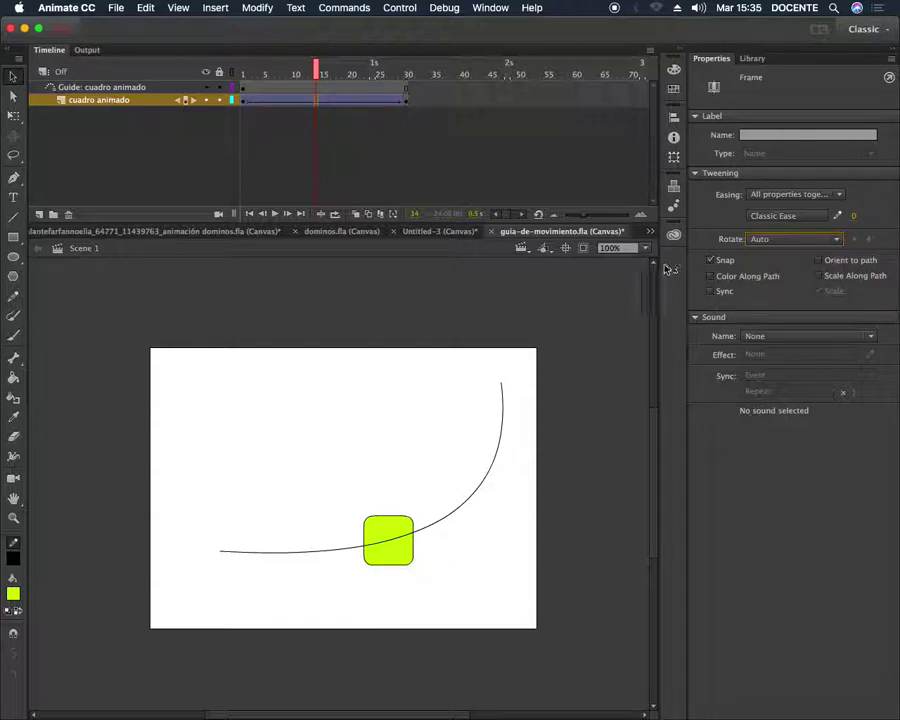
{"action": "key", "text": "Return"}
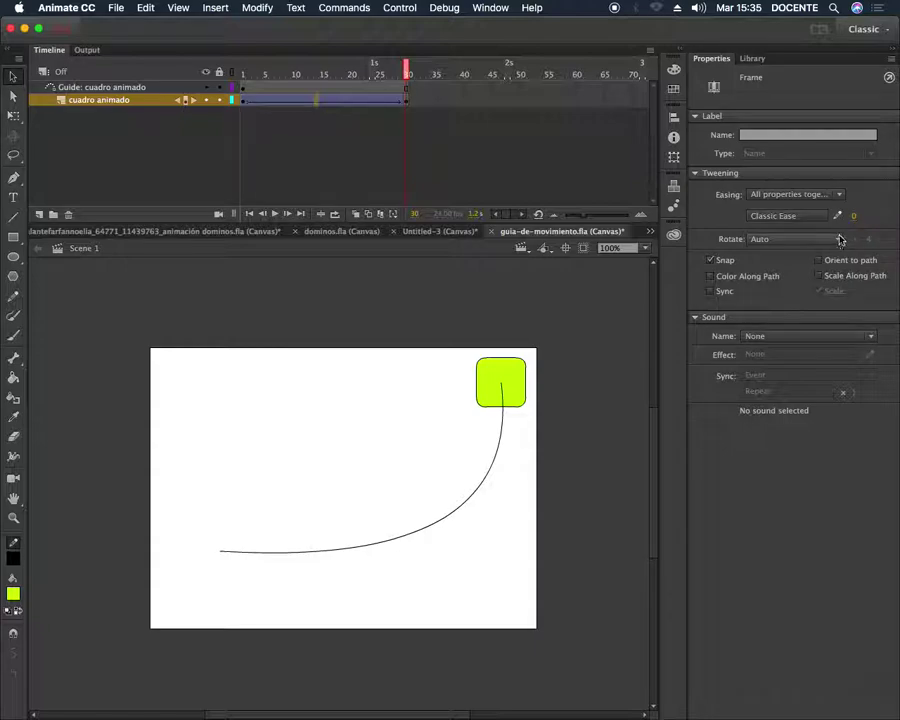
{"action": "left_click", "coordinate": [819, 261]}
{"action": "key", "text": "Return"}
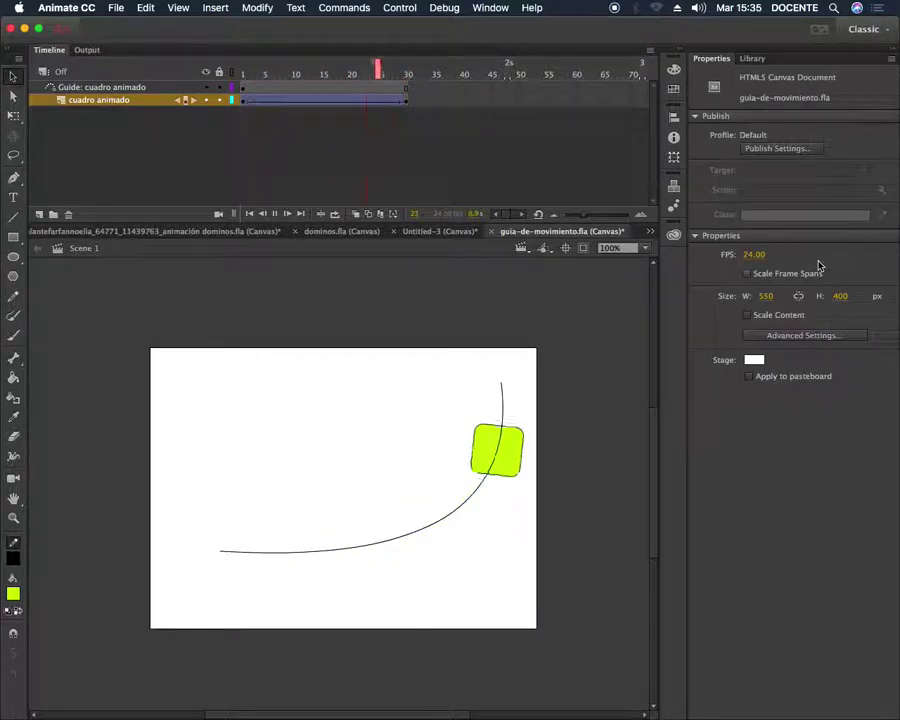